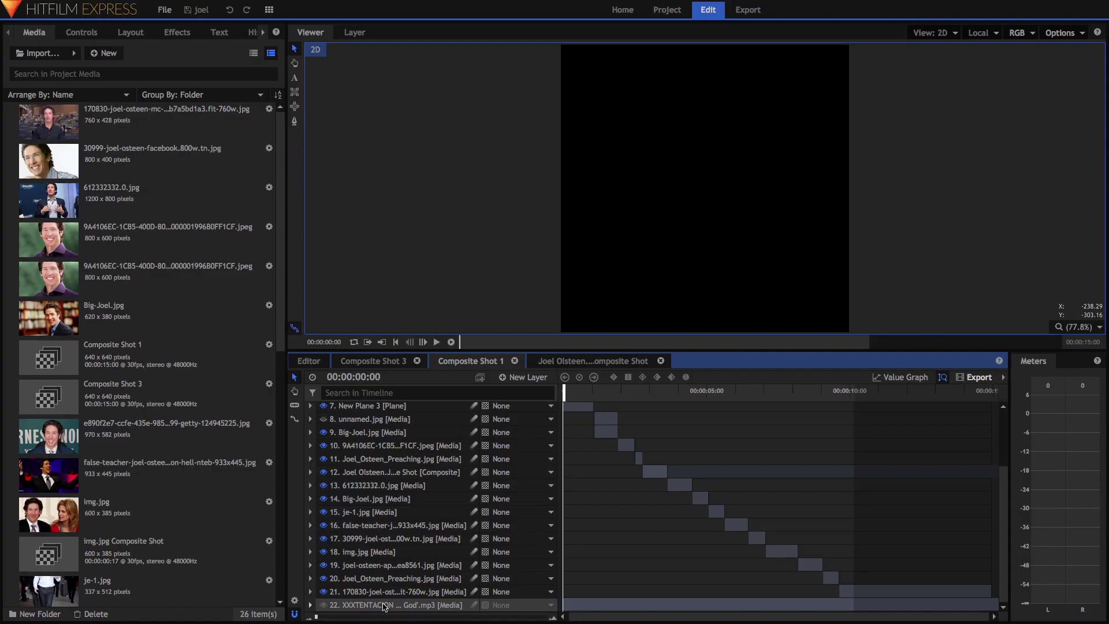
Select the mp3 audio layer and scrub the composite shot's opening to 00:00:02:04
click(384, 606)
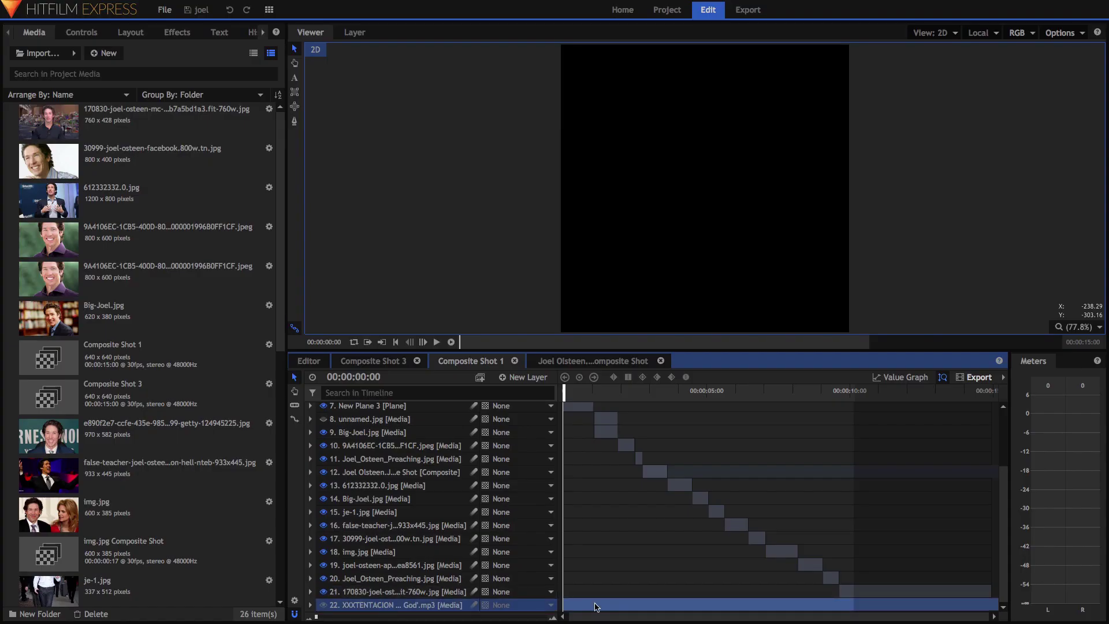
mouse_move(605, 390)
mouse_down()
mouse_move(685, 392)
mouse_move(625, 385)
mouse_up()
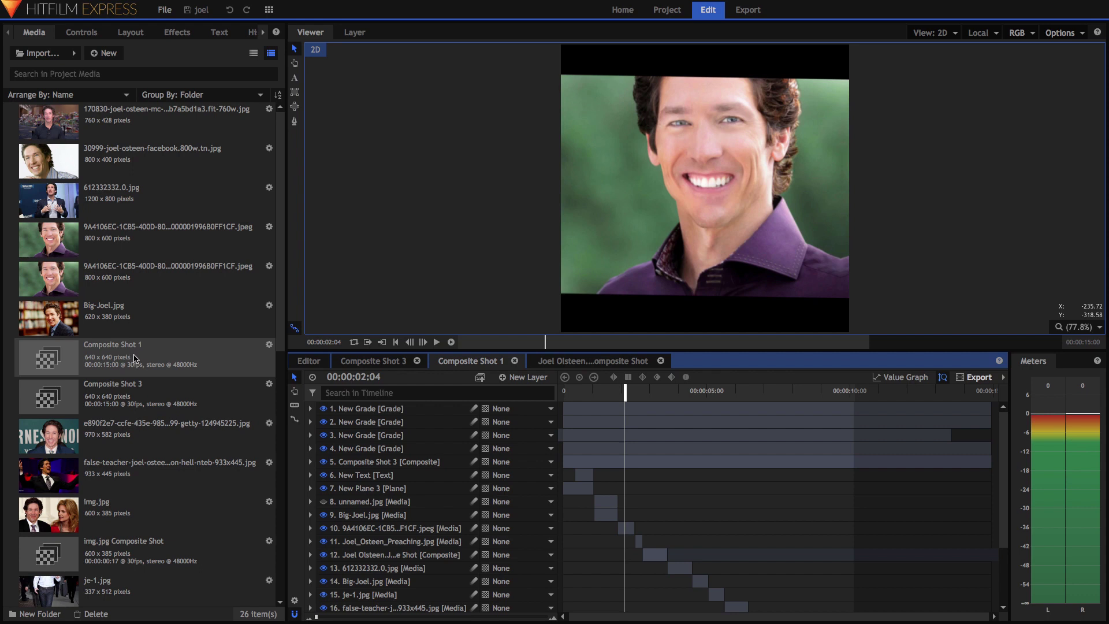
Scrub back to the "Aye" text and reveal the New Text layer's Transform keyframes in a magnified timeline
drag(656, 395, 582, 391)
click(372, 474)
click(310, 475)
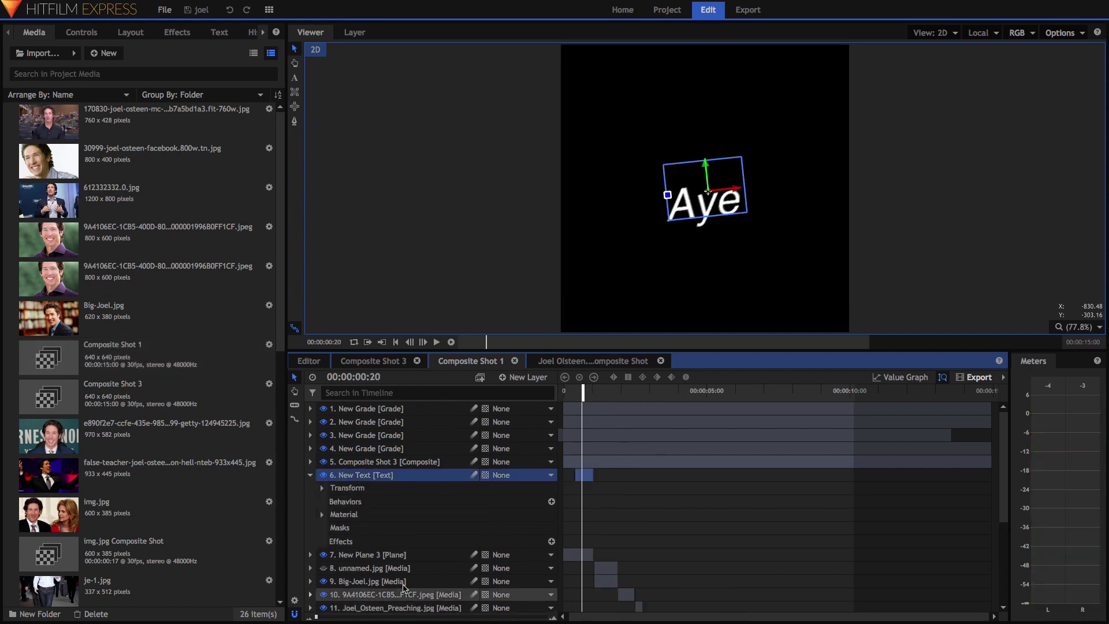
click(322, 488)
drag(446, 616, 429, 615)
Play and step back through the "Aye" text's animation to examine its fade, scale and rotation
key(space)
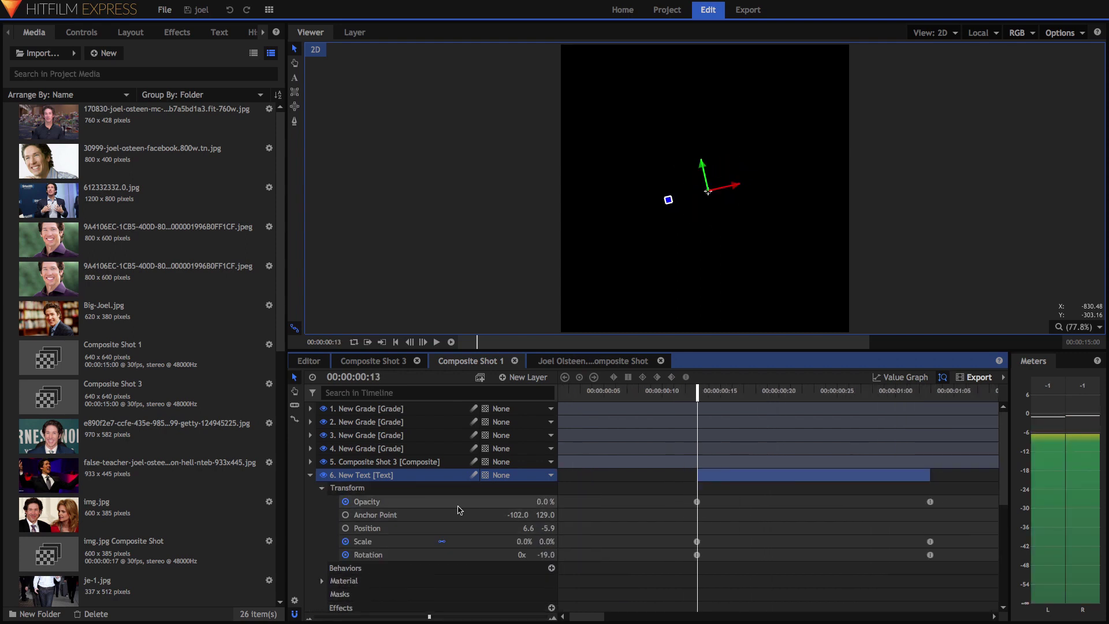
key(space)
key(space)
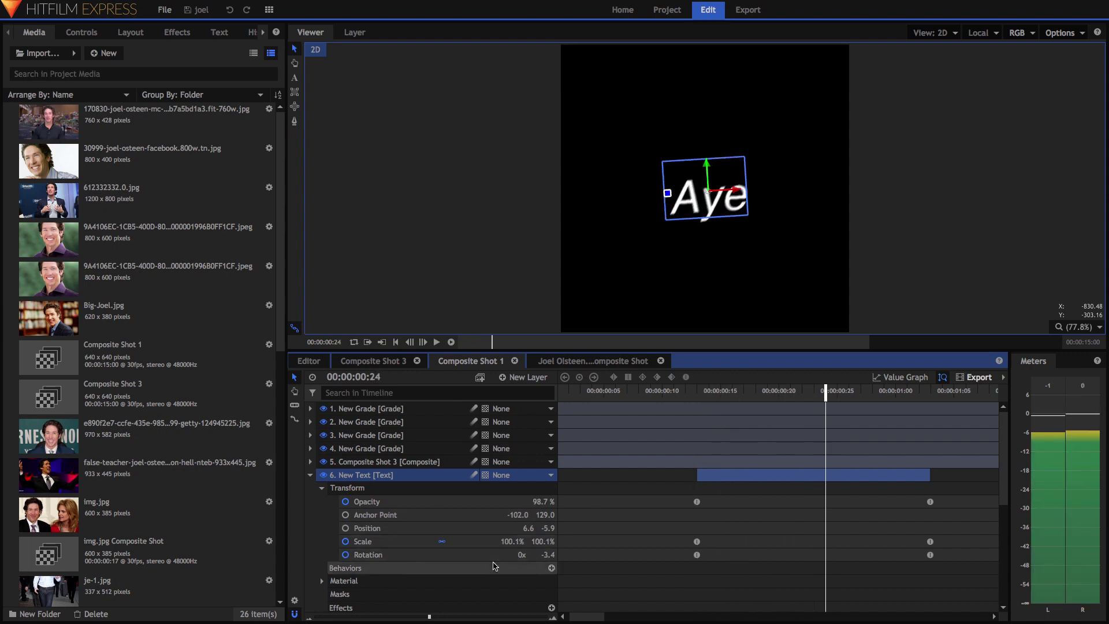
key(space)
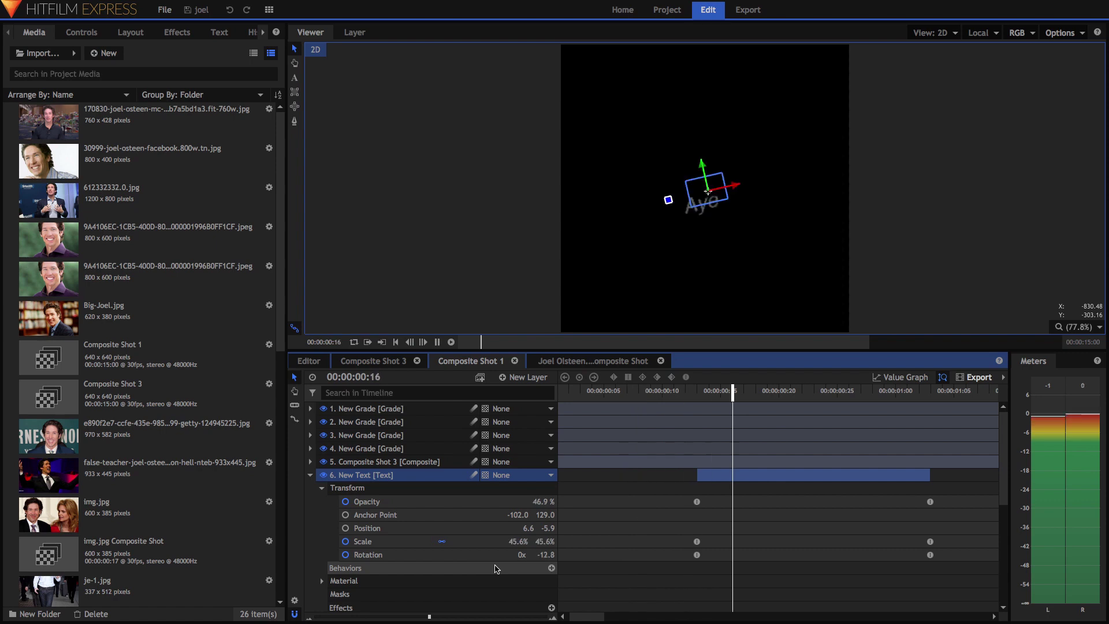
key(space)
key(comma)
key(comma)
key(comma)
key(comma)
key(comma)
key(comma)
key(comma)
key(comma)
key(comma)
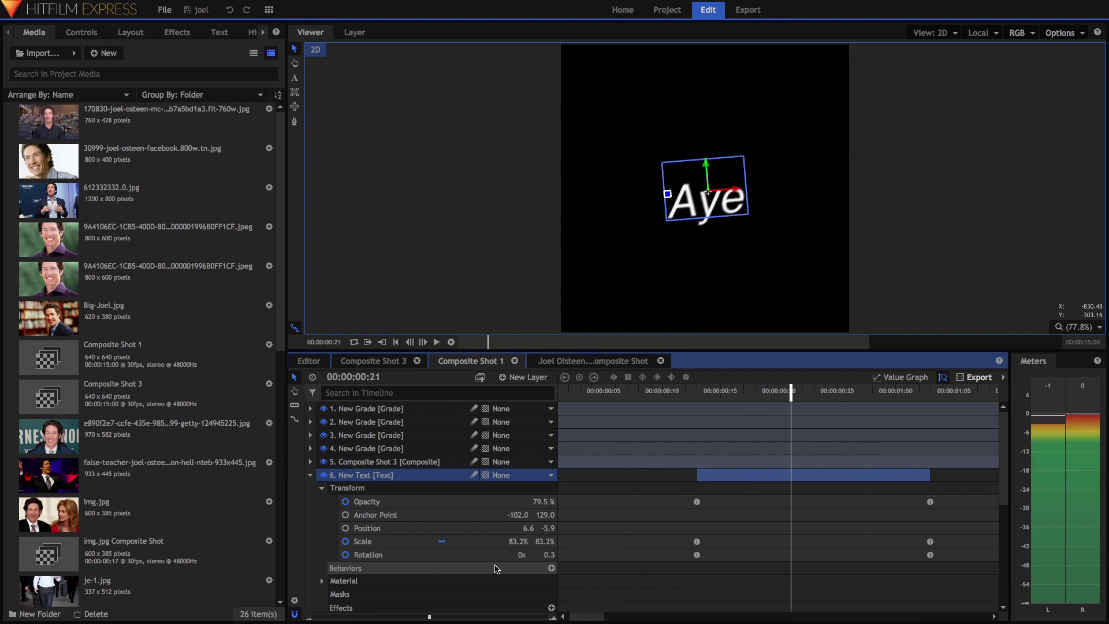
key(space)
Show the value graph of the text layer's Opacity and scrub along the middle of its curve
click(424, 502)
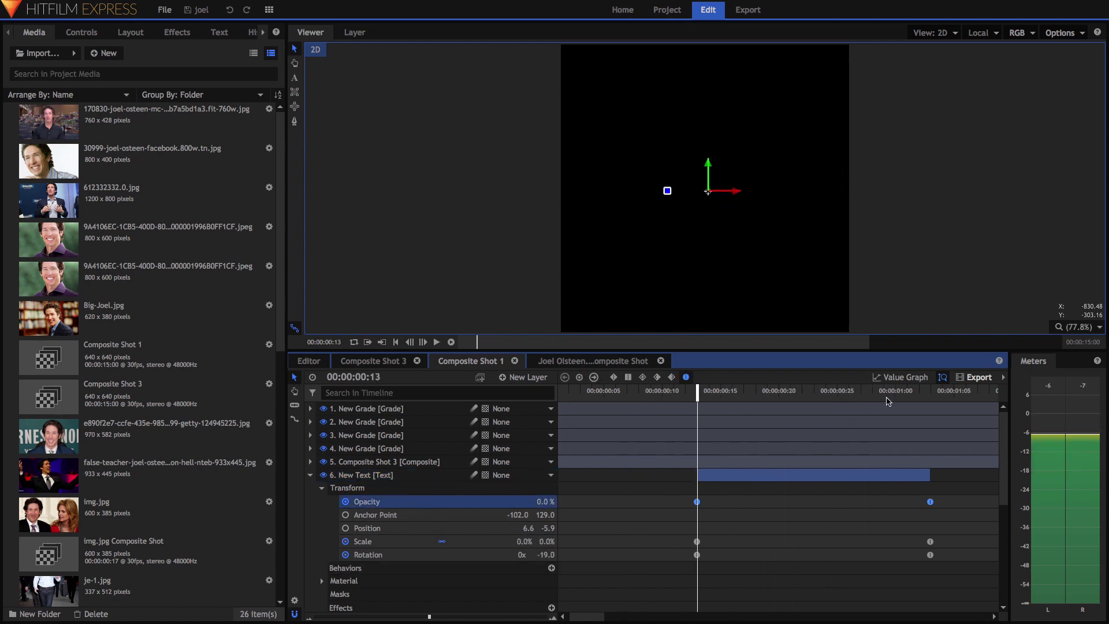
click(899, 377)
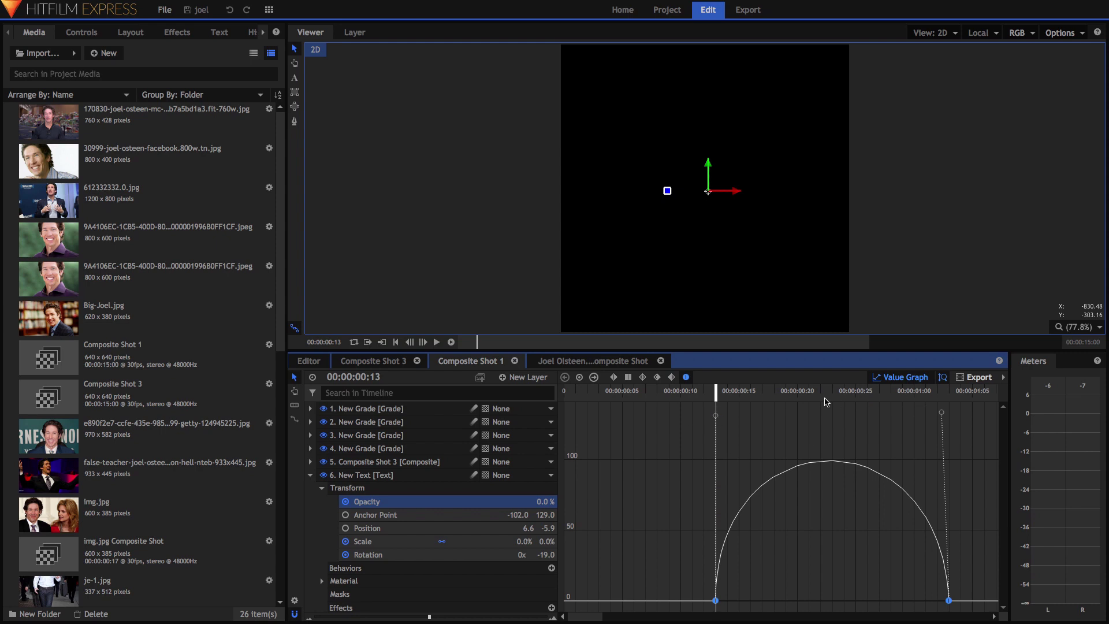
click(825, 391)
drag(828, 390, 835, 386)
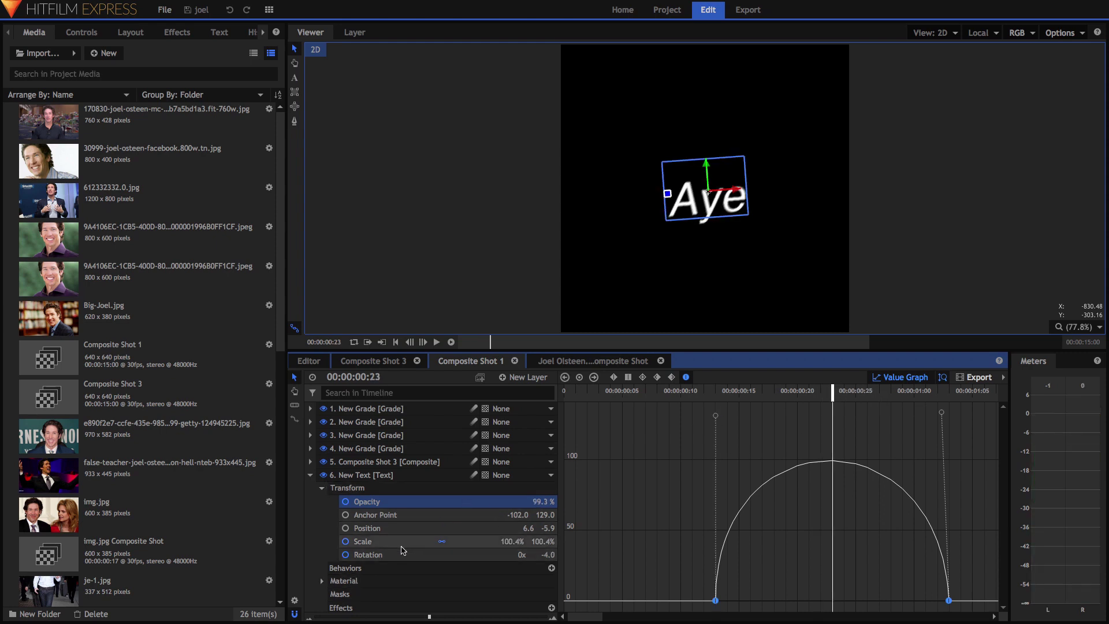
Examine the value graphs of the text layer's Scale and Rotation
click(404, 541)
click(422, 555)
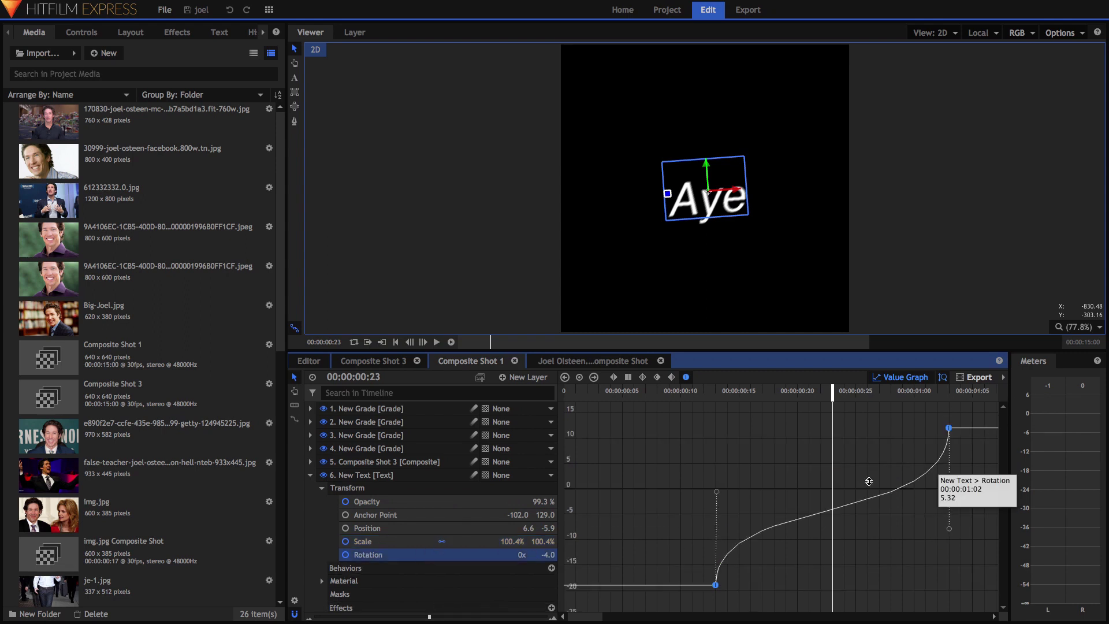
drag(715, 403, 926, 439)
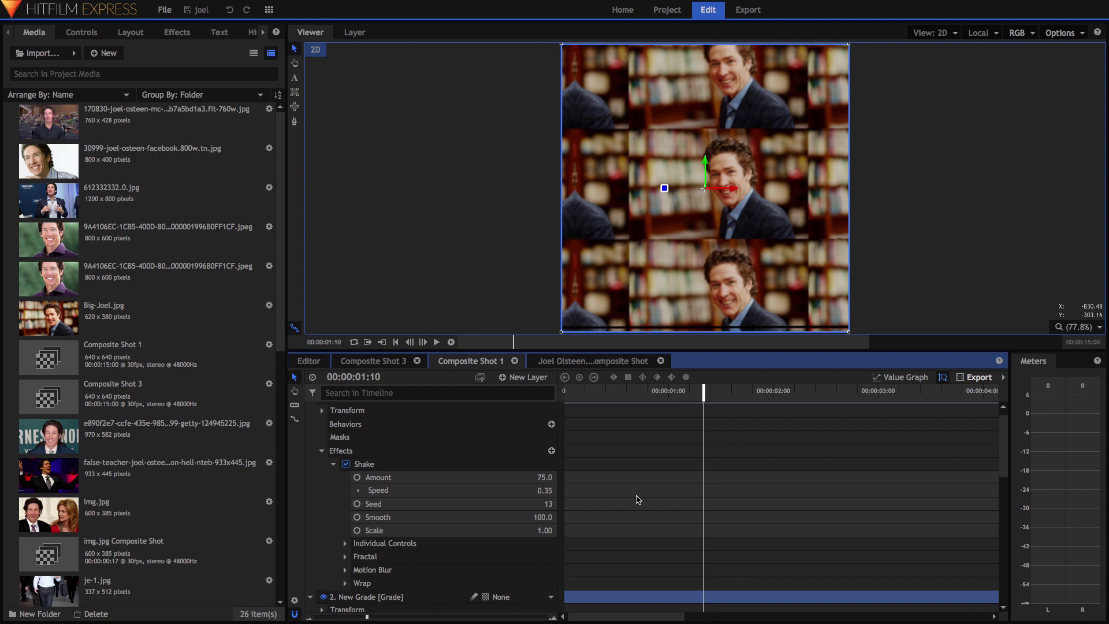
Inspect the Flicker effect's settings on grade layer 4, leaving the grade layers collapsed
scroll(635, 495, up, 1)
scroll(635, 495, right, 1)
click(314, 409)
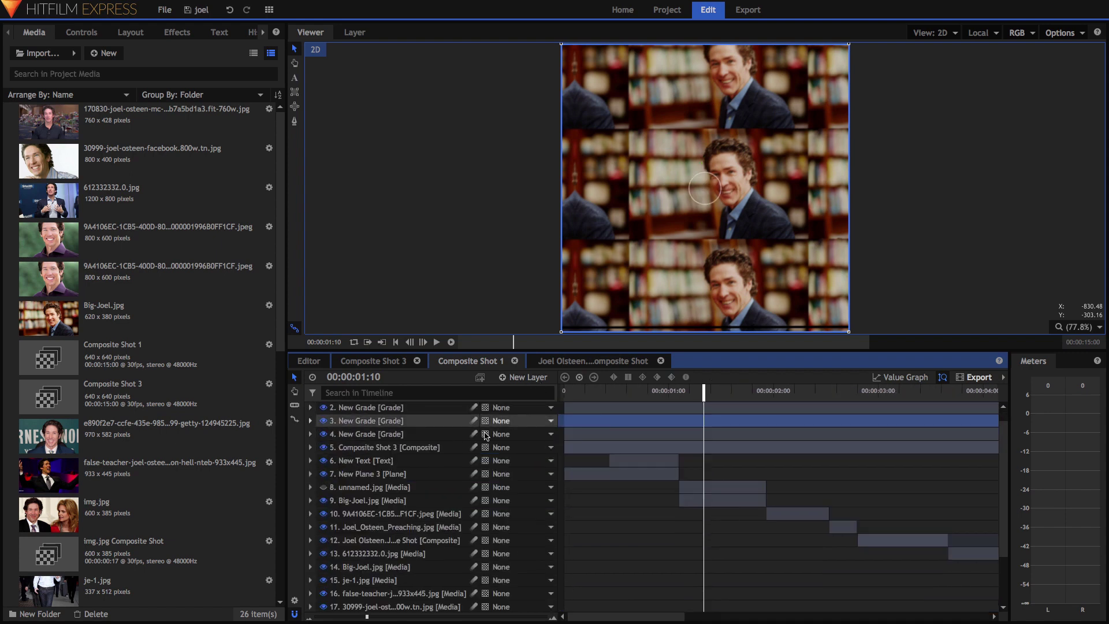
click(382, 431)
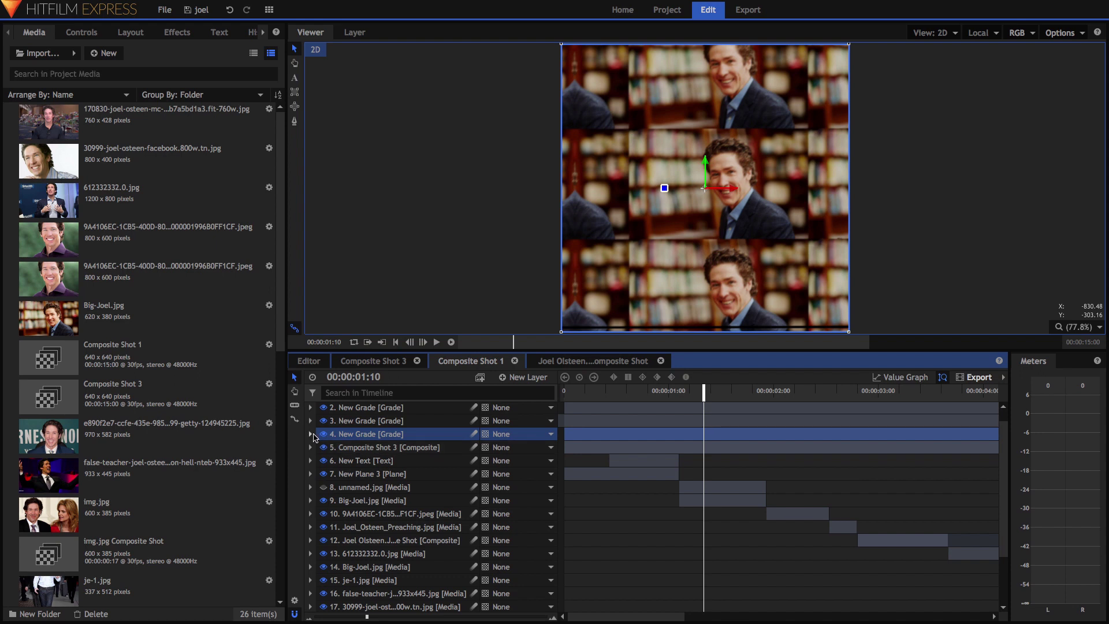
click(310, 433)
click(322, 487)
click(403, 503)
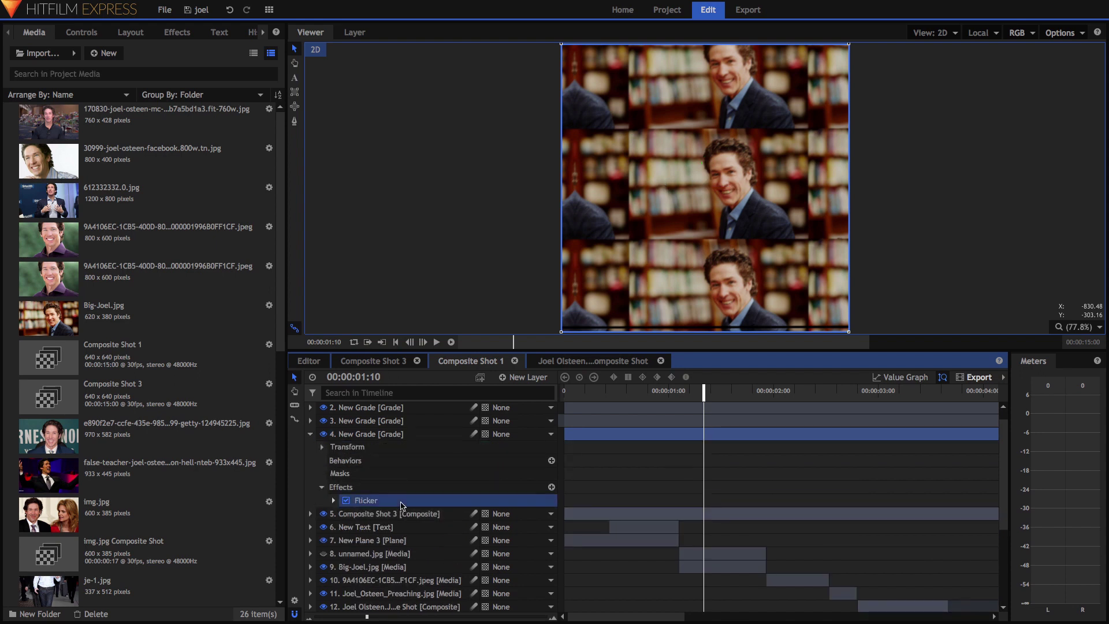
click(333, 500)
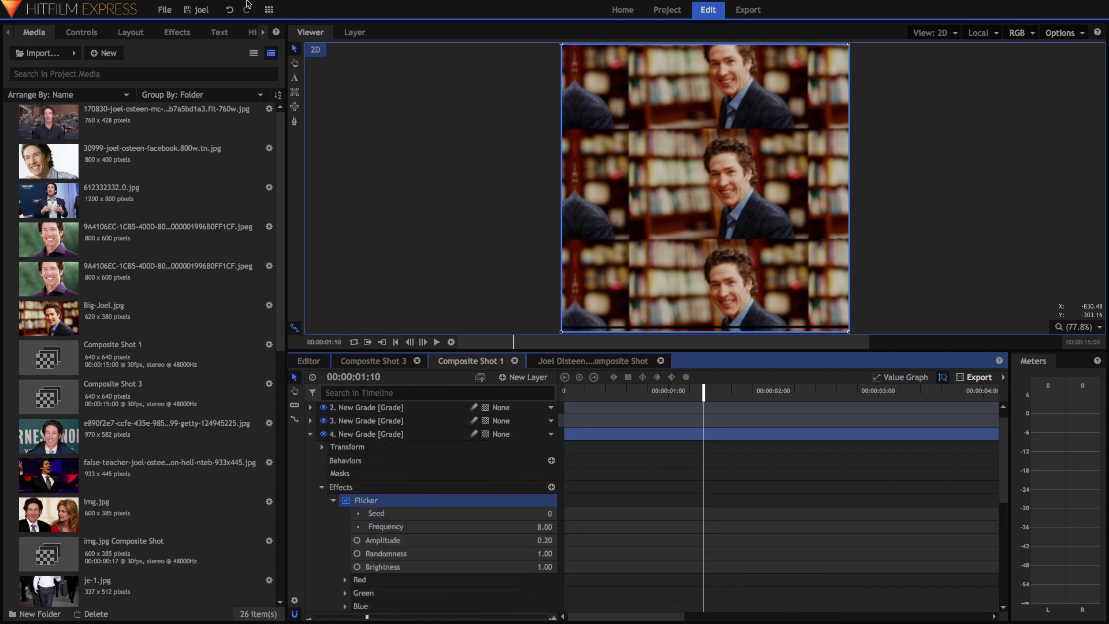
click(310, 434)
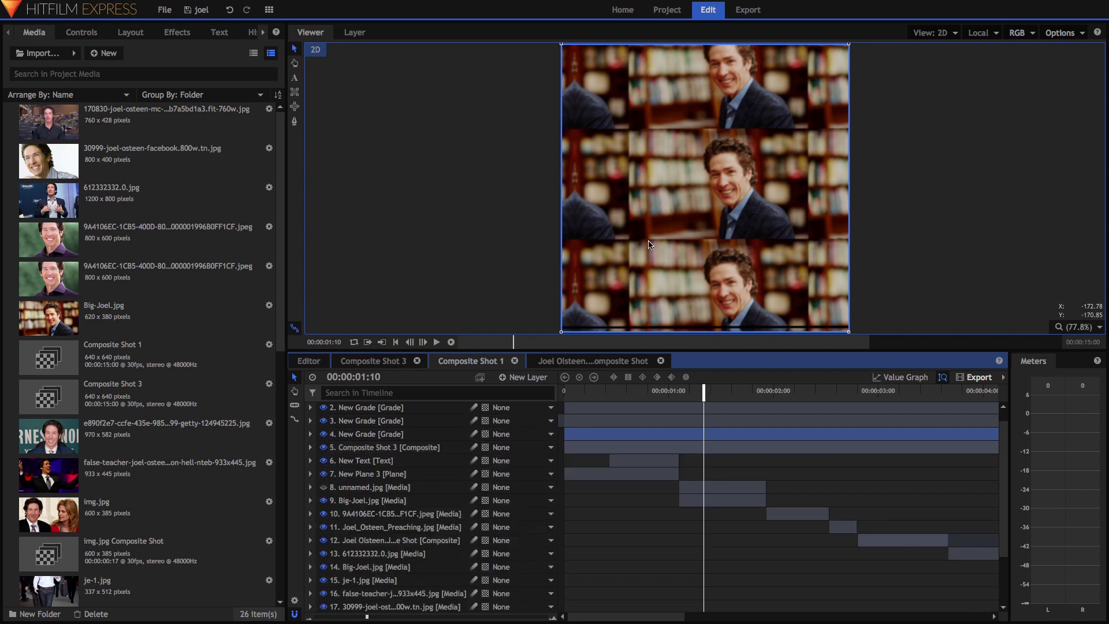
Scrub back through the opening and reveal the Tile and Shake effect settings of layer 9, Big-Joel.jpg
drag(597, 394, 564, 394)
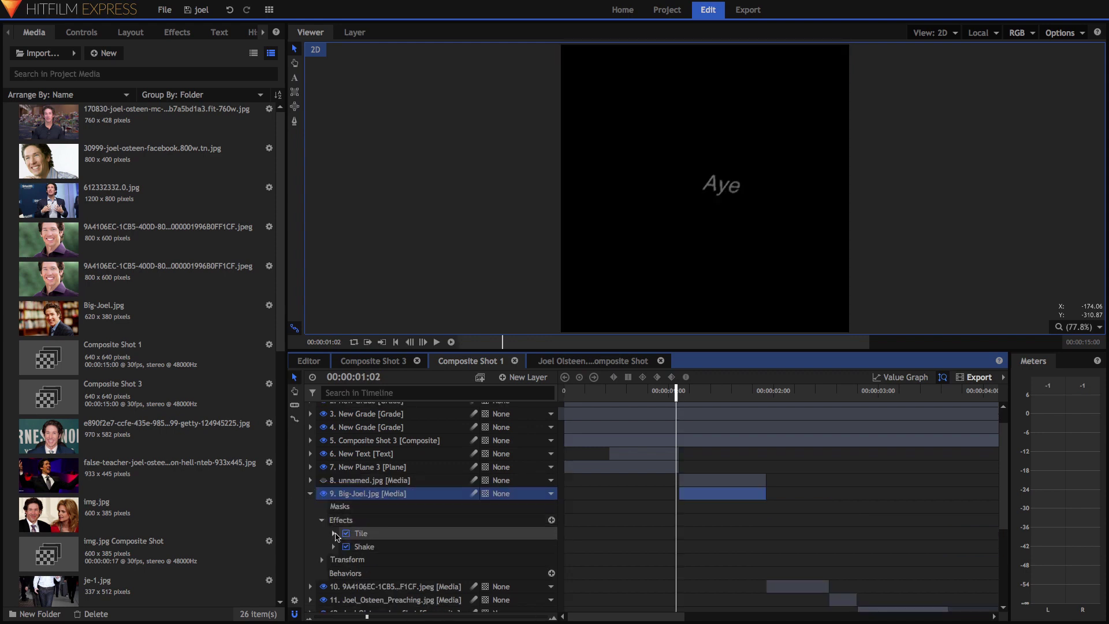
click(333, 533)
scroll(335, 536, down, 2)
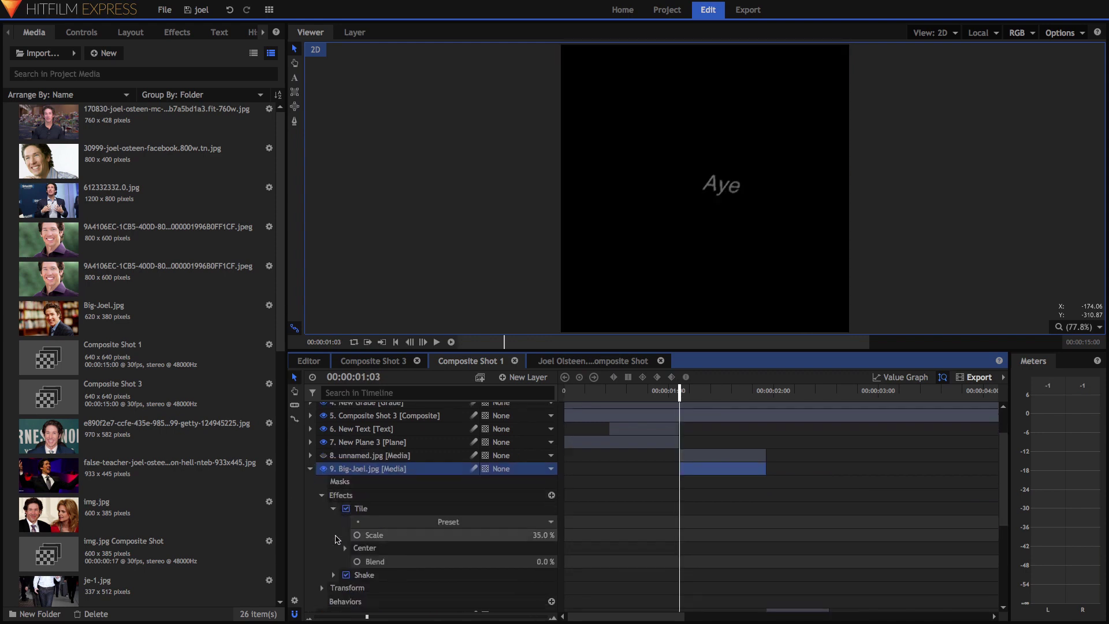
key(space)
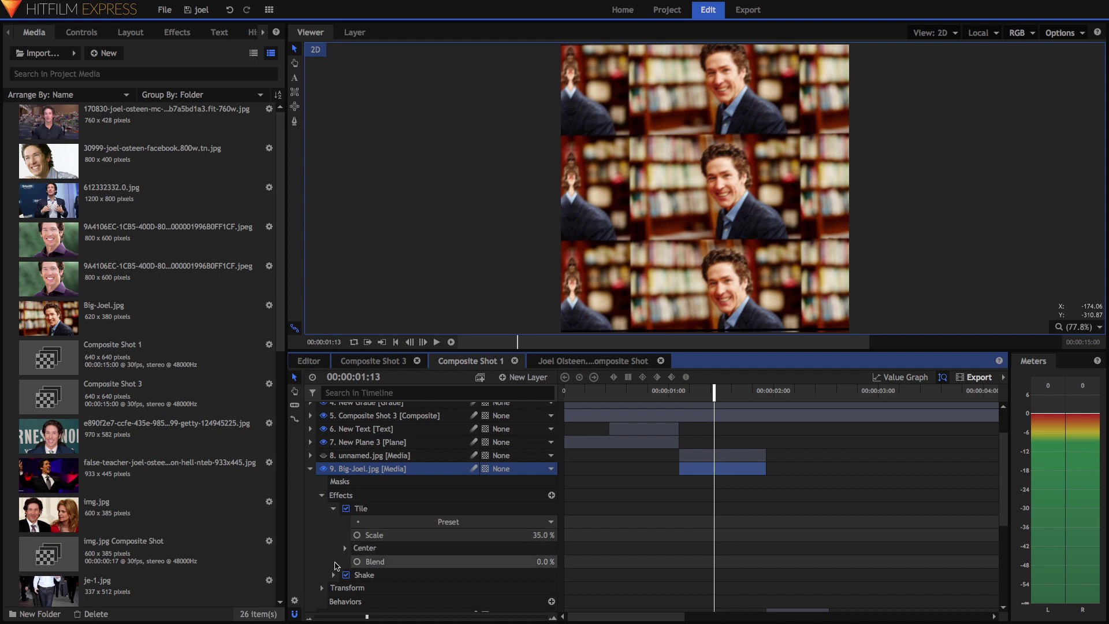
click(333, 575)
scroll(399, 537, down, 1)
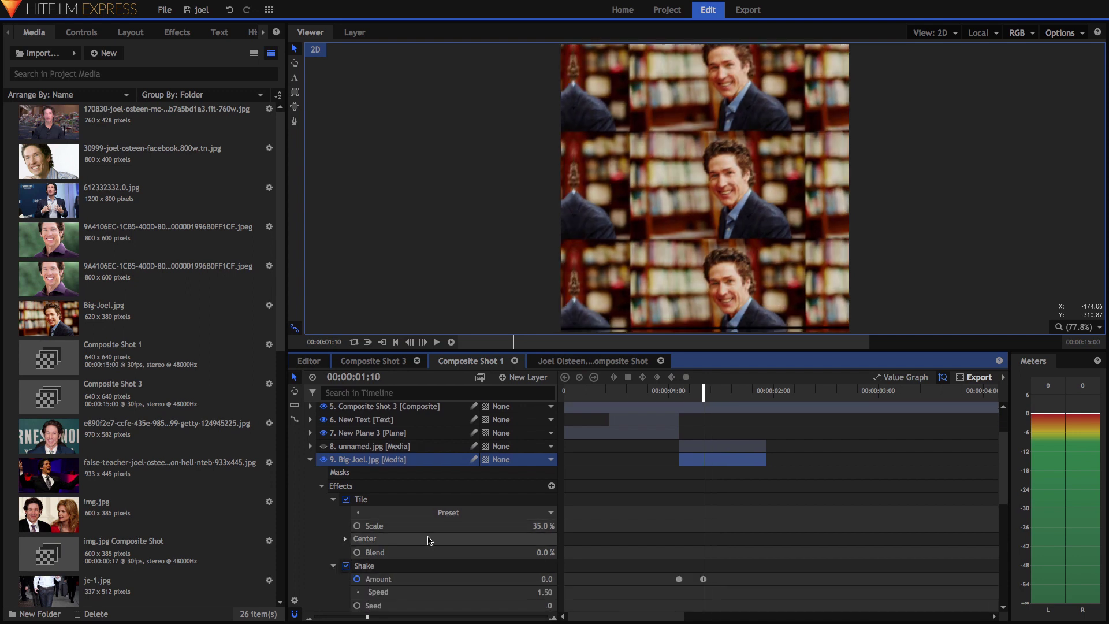
Step frame by frame between the two Shake Amount keyframes of the Big-Joel.jpg layer to examine the shake
key(comma)
key(comma)
key(comma)
key(comma)
key(comma)
key(comma)
key(comma)
key(comma)
key(comma)
key(comma)
key(Right)
key(Right)
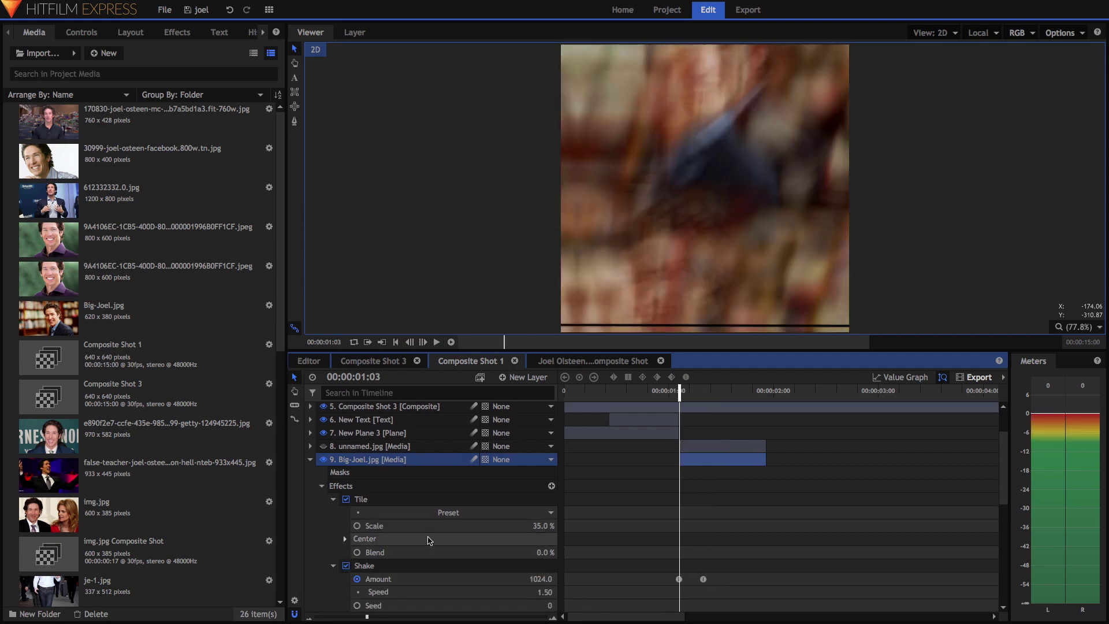
scroll(550, 586, down, 2)
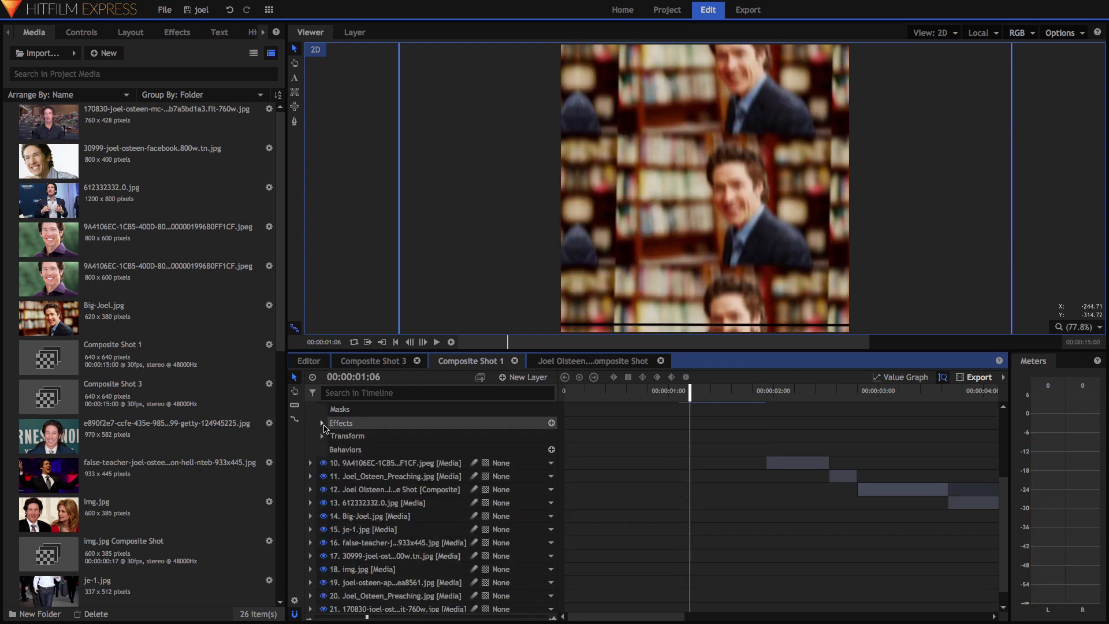
Reveal the Big-Joel.jpg layer's Transform properties, select Scale and step back through its keyframed zoom
click(322, 436)
click(388, 490)
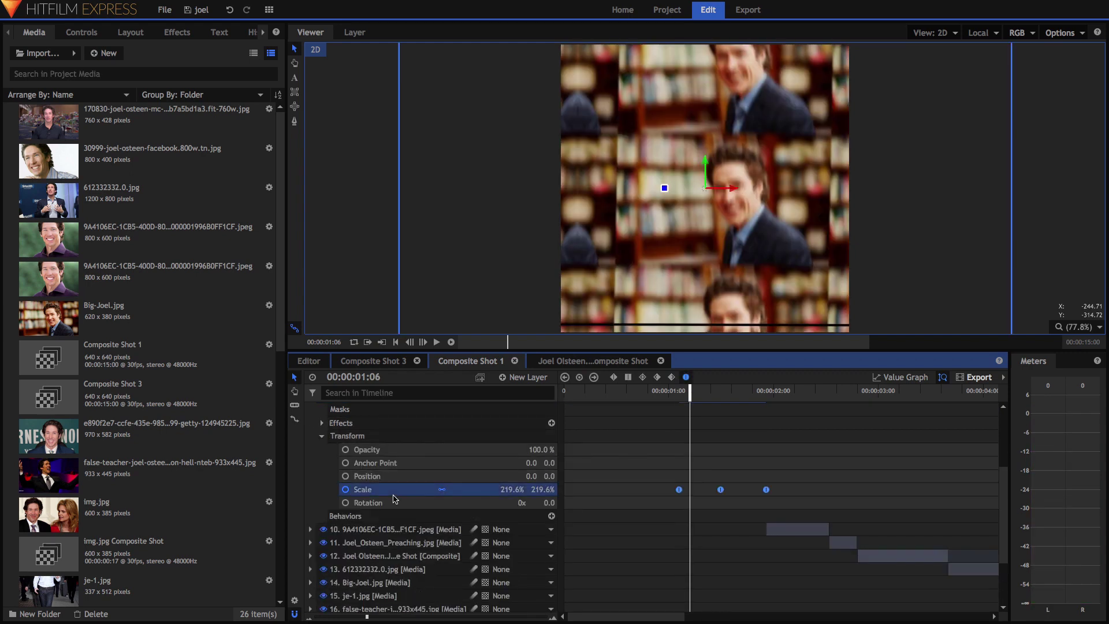
key(Left)
key(Left)
key(Left)
key(Left)
key(Left)
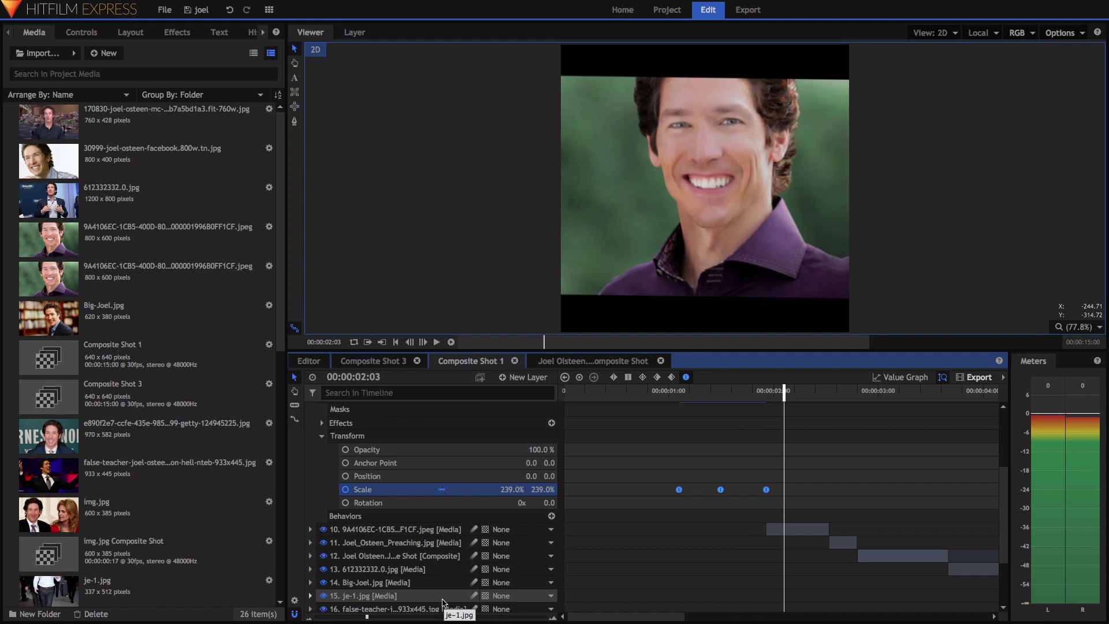
Step back from the following clip through the Big-Joel.jpg zoom and play it to check the scale animation
key(Left)
key(Left)
key(Left)
key(Left)
key(Left)
key(Left)
key(Left)
key(Left)
key(Left)
key(Left)
key(Left)
key(Left)
key(Left)
key(Left)
key(Left)
key(Left)
key(Left)
key(Left)
key(Left)
key(Left)
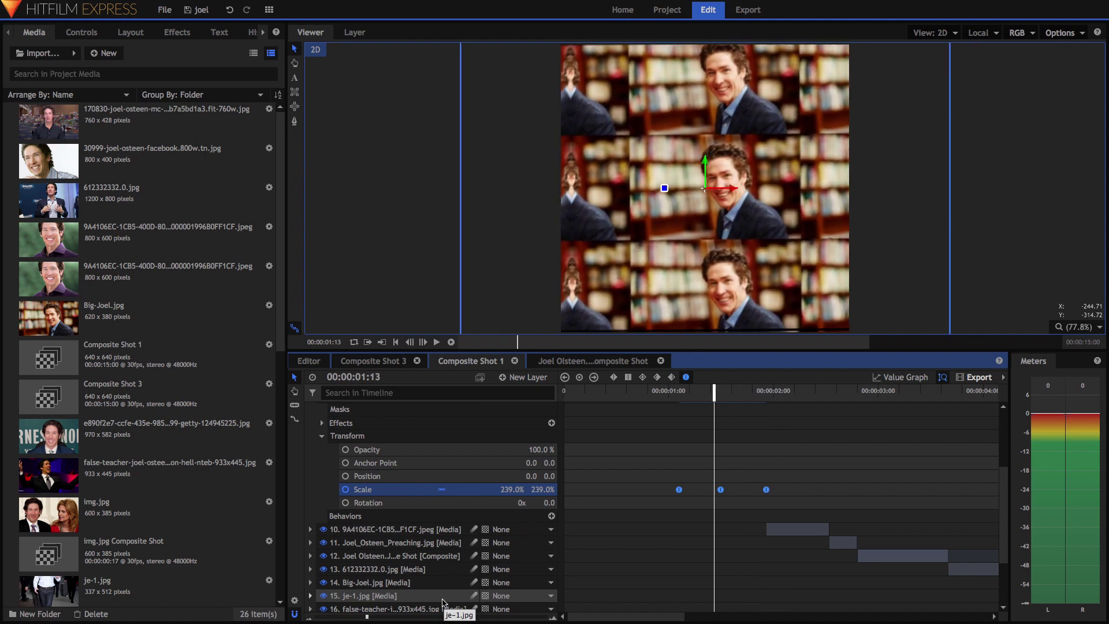
key(Left)
key(Left)
key(Left)
key(Left)
key(Left)
key(Left)
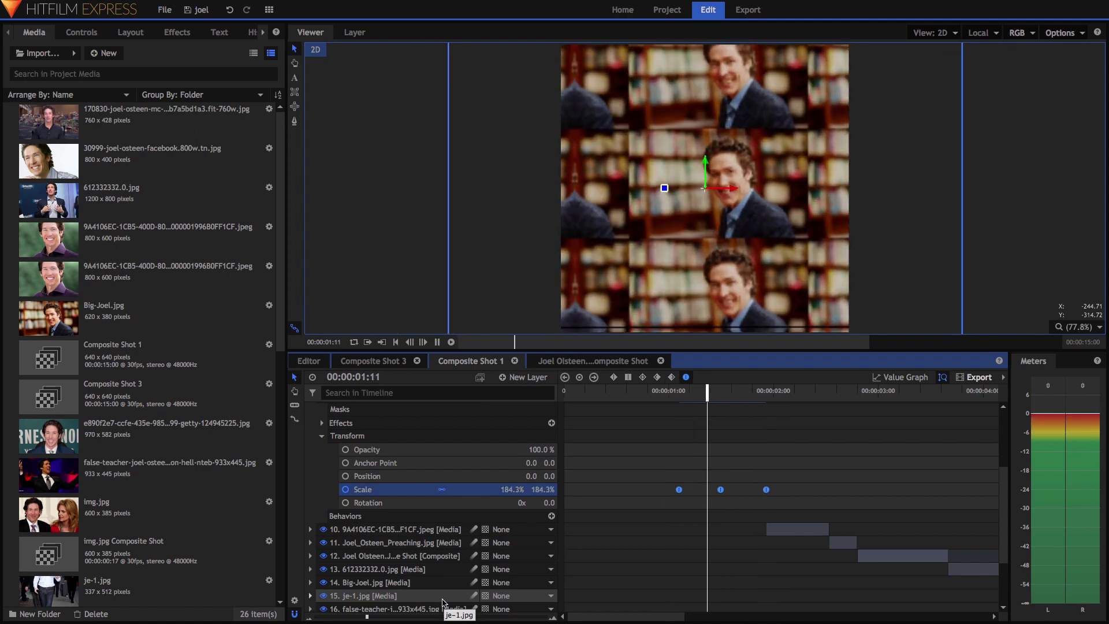
key(space)
Collapse the Big-Joel.jpg layer and preview the transition into the green-background portrait around 00:00:01:28
scroll(436, 598, up, 3)
click(310, 515)
click(756, 391)
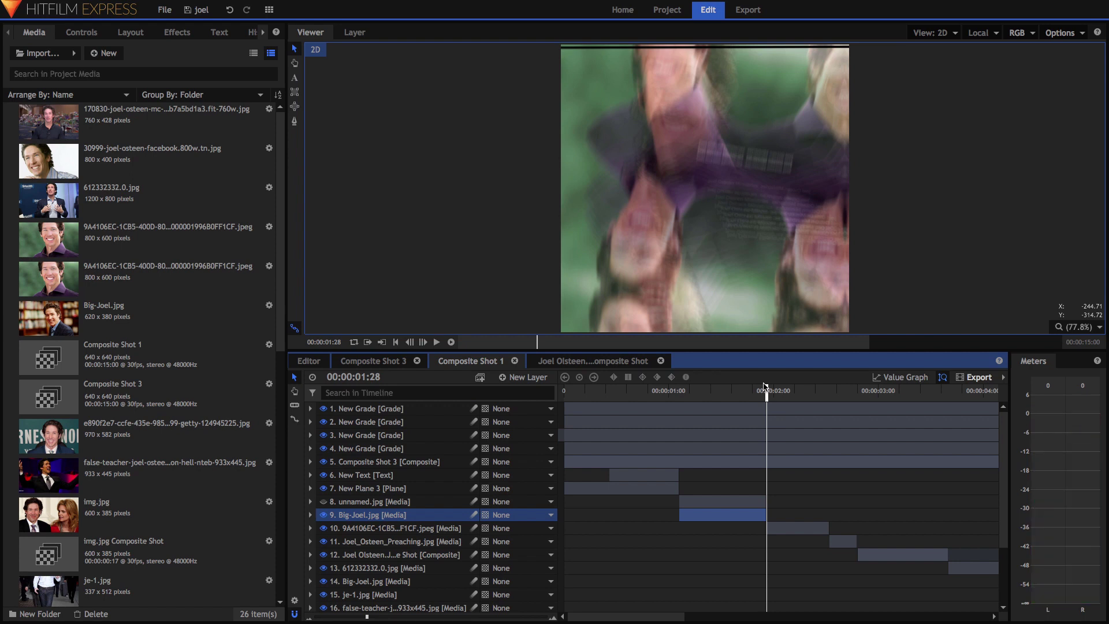
key(space)
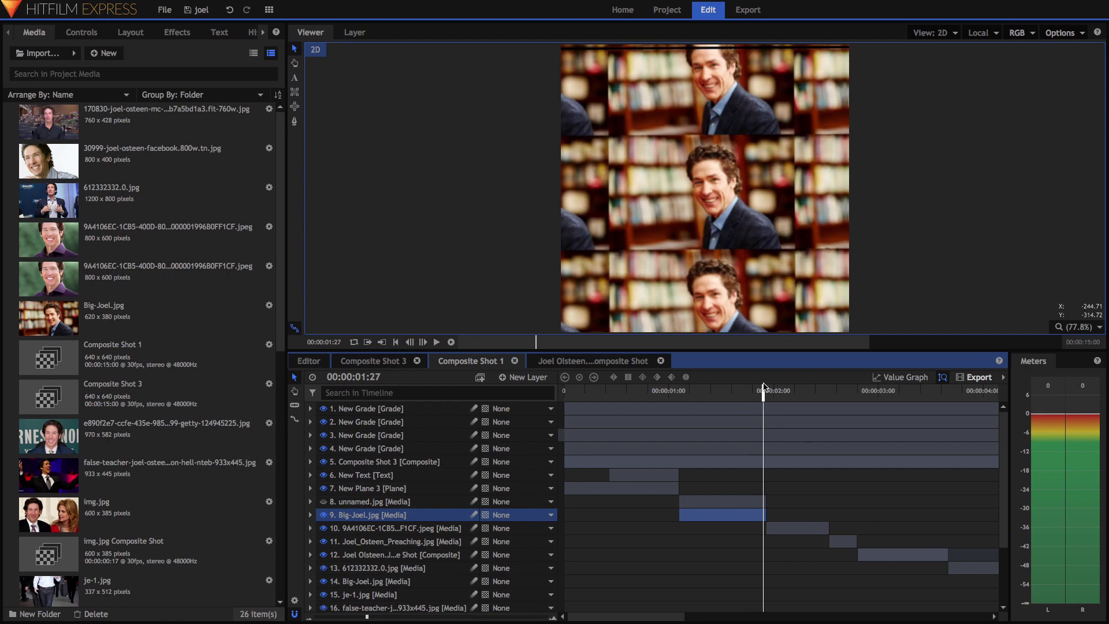
Step back and forth frame by frame across the cut between layers 9 and 10 to examine the shake transition
key(comma)
key(comma)
key(comma)
key(comma)
key(comma)
key(comma)
key(period)
key(period)
key(period)
key(period)
key(period)
key(period)
key(period)
key(period)
key(period)
key(comma)
key(comma)
key(comma)
key(comma)
key(comma)
key(comma)
key(comma)
key(comma)
key(period)
key(period)
key(period)
key(period)
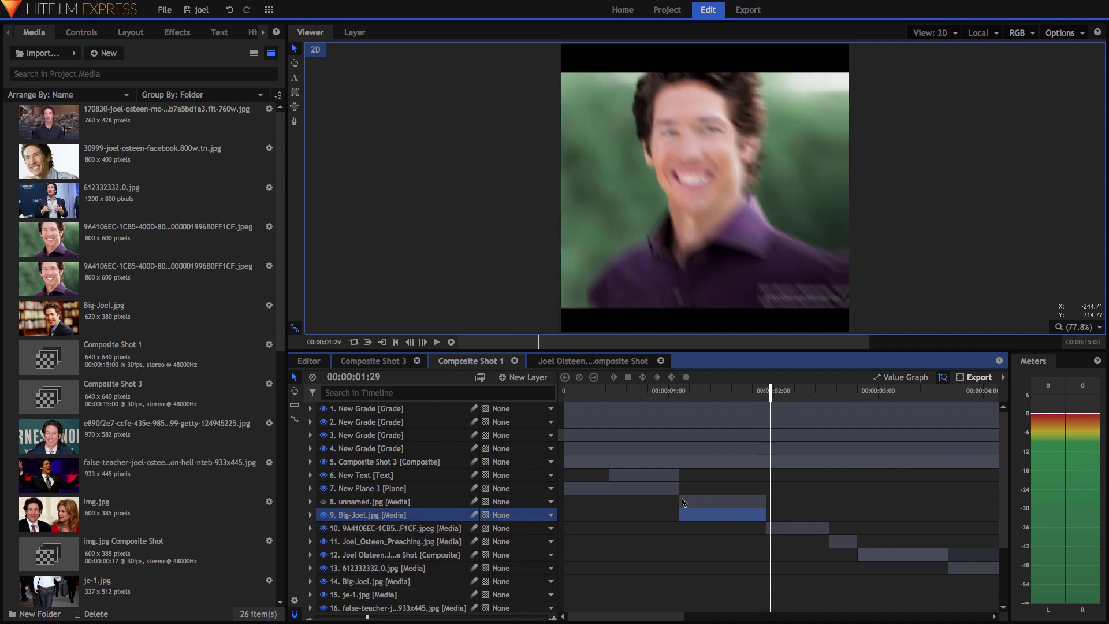
Play on into the preaching clip, then step back to the portrait clip at 00:00:02:10
key(space)
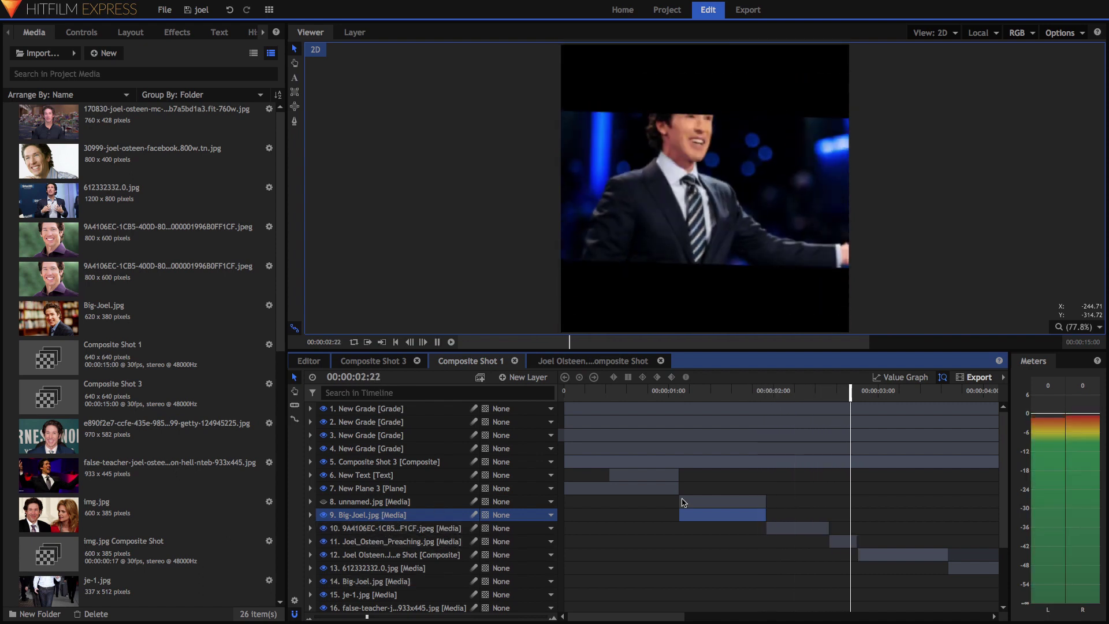
key(space)
key(comma)
key(comma)
key(comma)
key(comma)
key(comma)
key(comma)
key(comma)
key(comma)
key(comma)
key(comma)
key(comma)
key(comma)
key(comma)
key(comma)
key(comma)
key(comma)
key(comma)
key(comma)
key(comma)
key(comma)
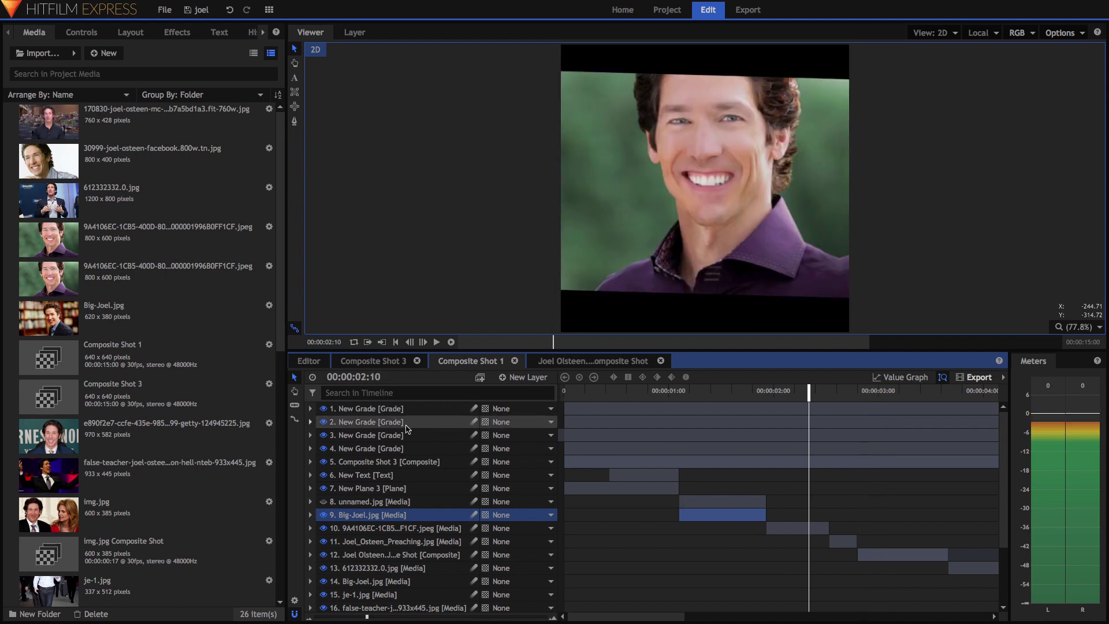
Reveal the Letterbox effect's settings on grade layer 2 and select its Ratio property to show the keyframes
click(404, 425)
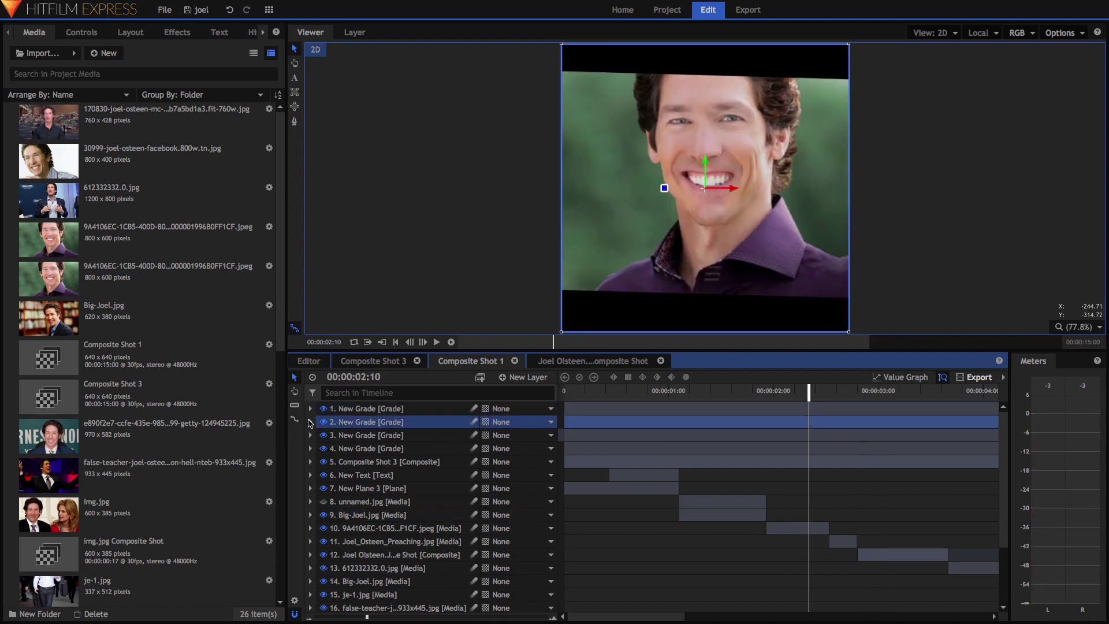
click(310, 421)
click(321, 475)
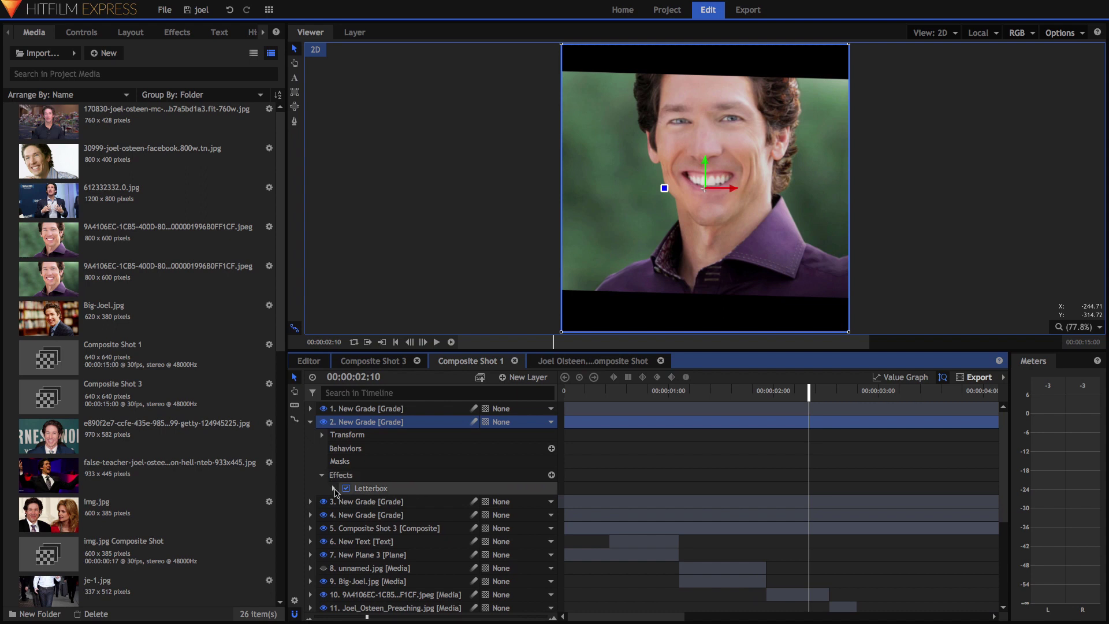
click(334, 489)
click(446, 543)
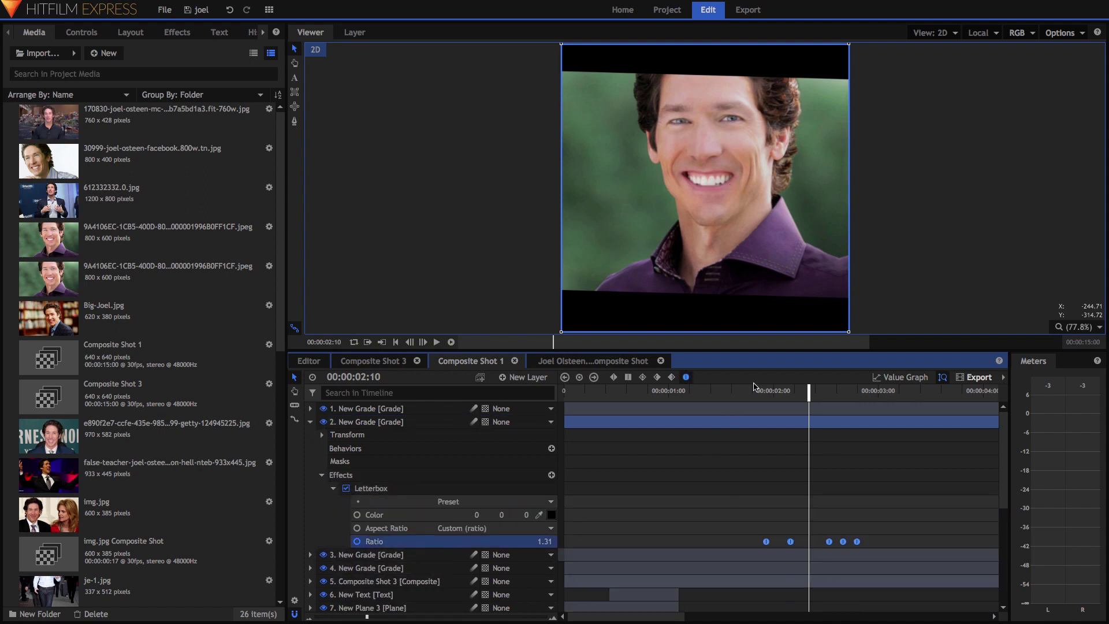
Play the portrait section from 00:00:01:28 past 00:00:02:05 to examine how the letterbox bars follow the Ratio keyframes
key(space)
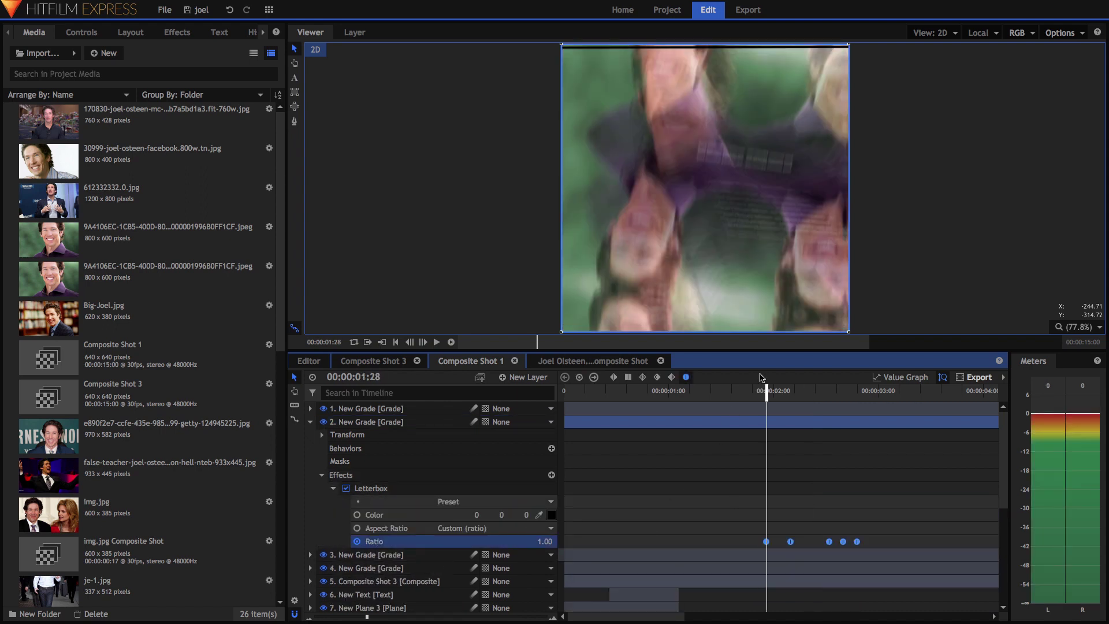
mouse_move(1087, 5)
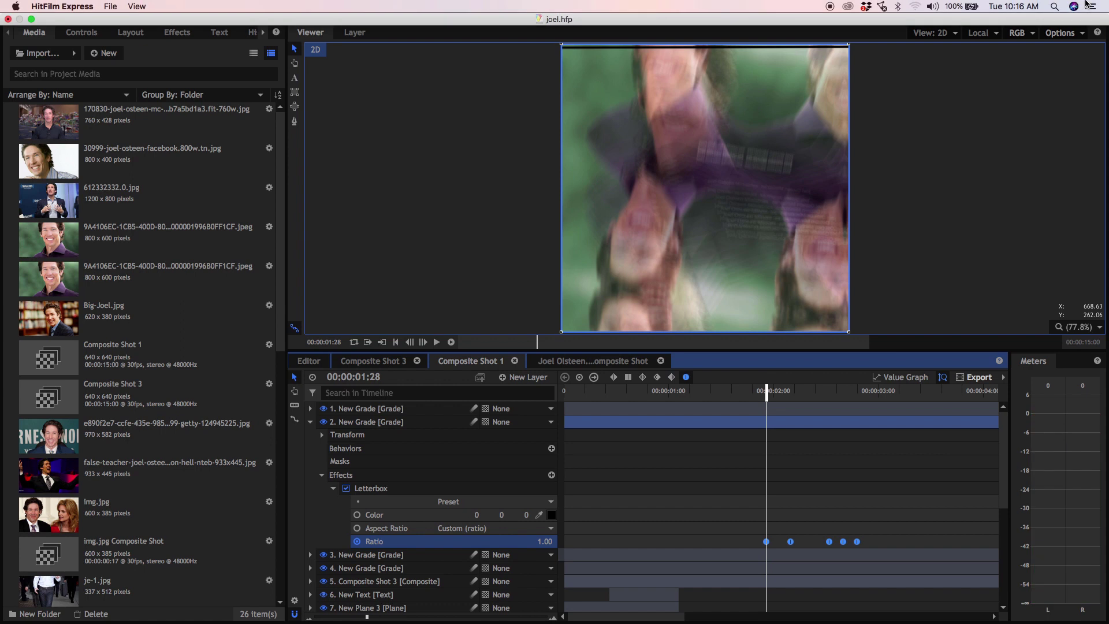
key(space)
key(space)
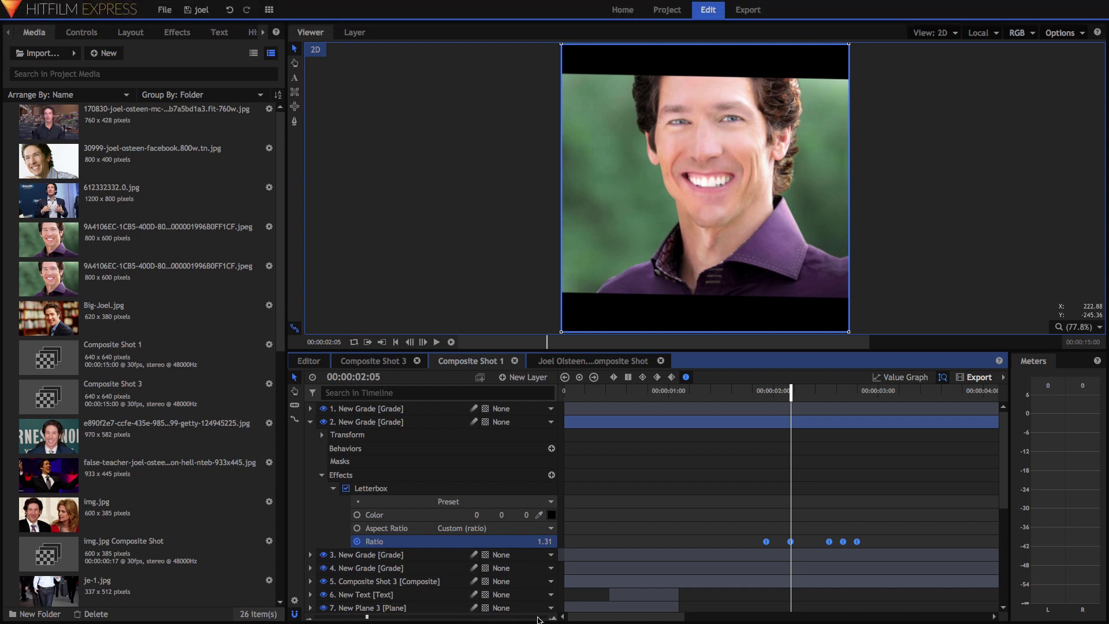
drag(545, 543, 553, 537)
key(space)
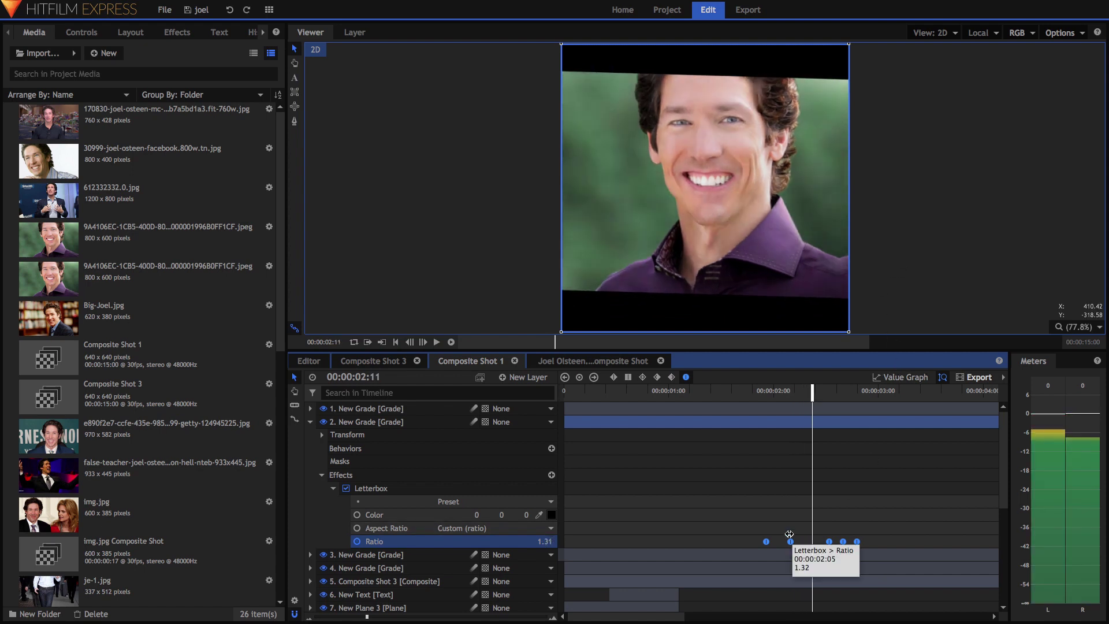
Show the Letterbox Ratio keyframes as a value graph and step back through the frames to examine the curve
click(910, 377)
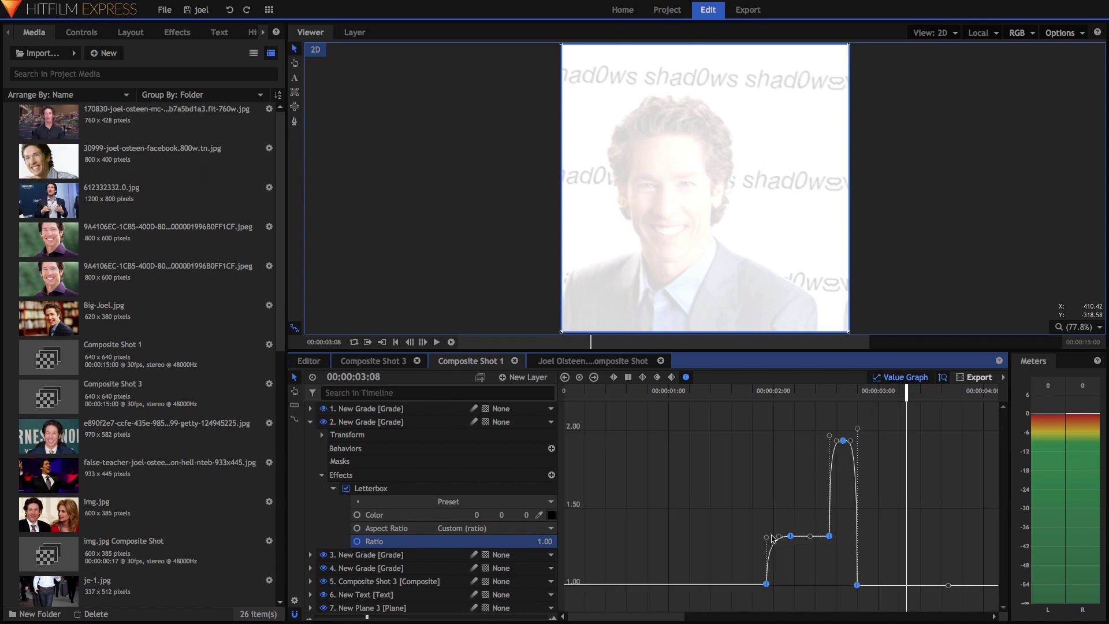
click(760, 386)
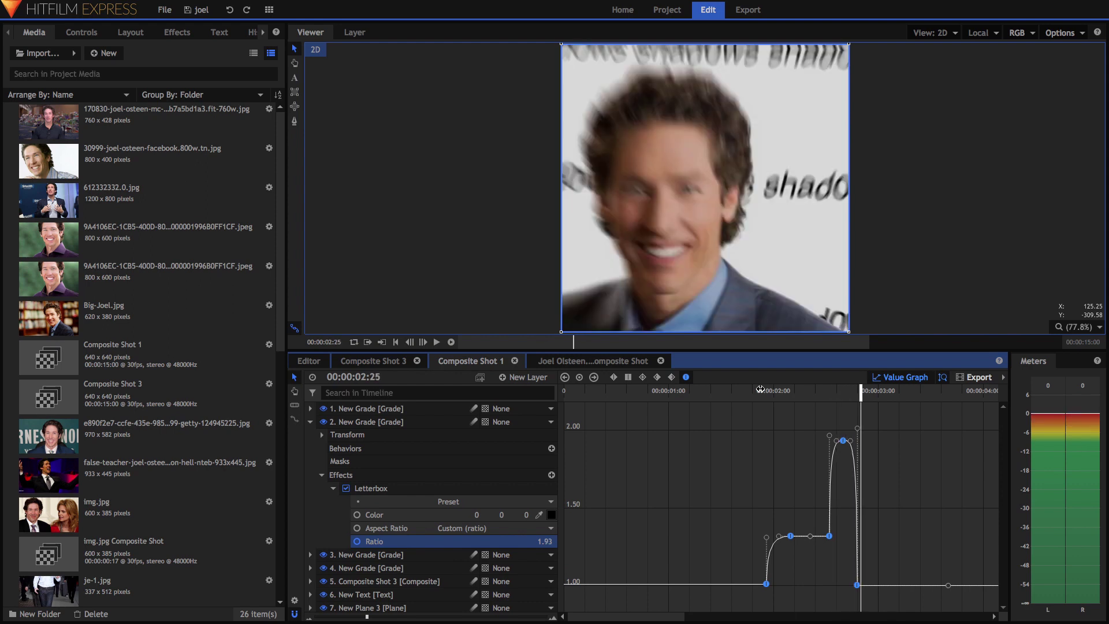
key(comma)
key(comma)
key(comma)
key(comma)
key(comma)
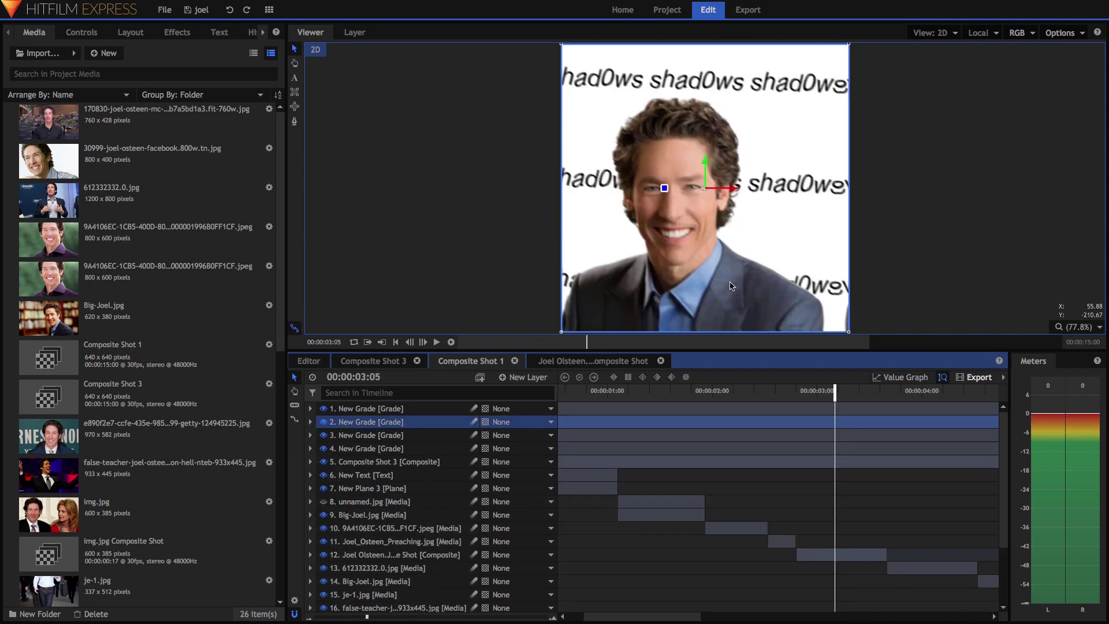
Switch to Chrome and filter the "doggos" Google image results to the Transparent color option
click(731, 283)
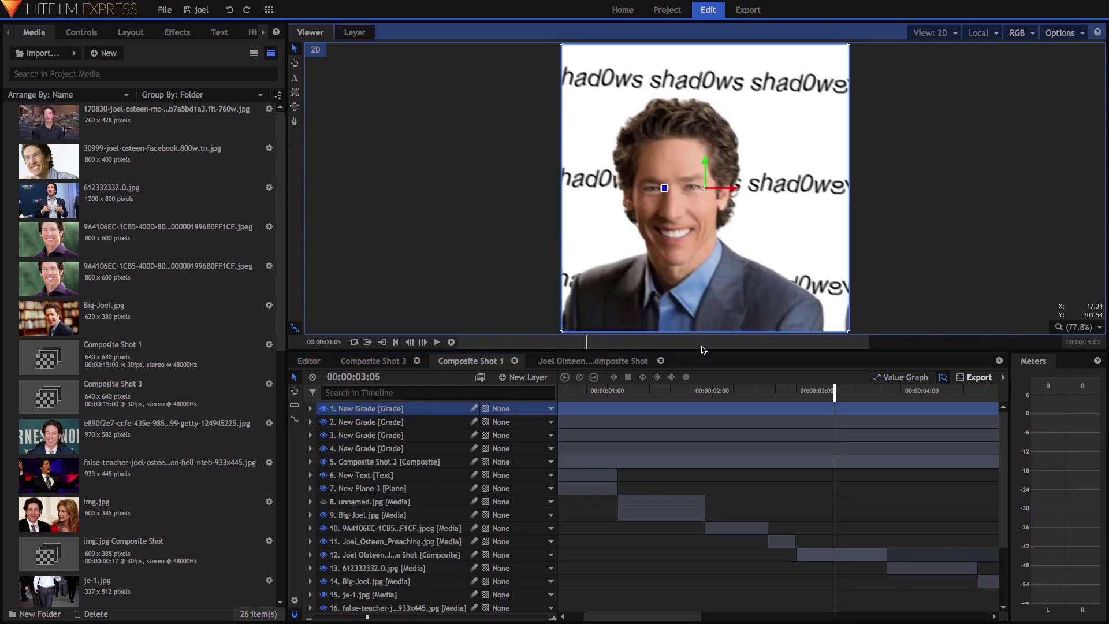
click(547, 364)
key(ctrl+Right)
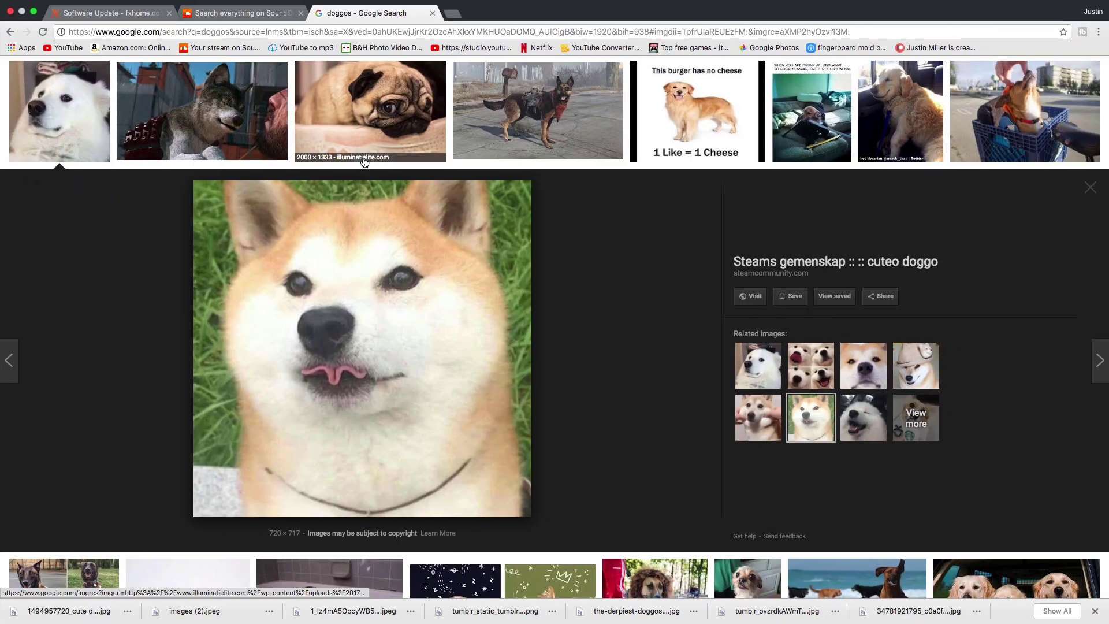
scroll(362, 157, up, 10)
scroll(362, 157, up, 20)
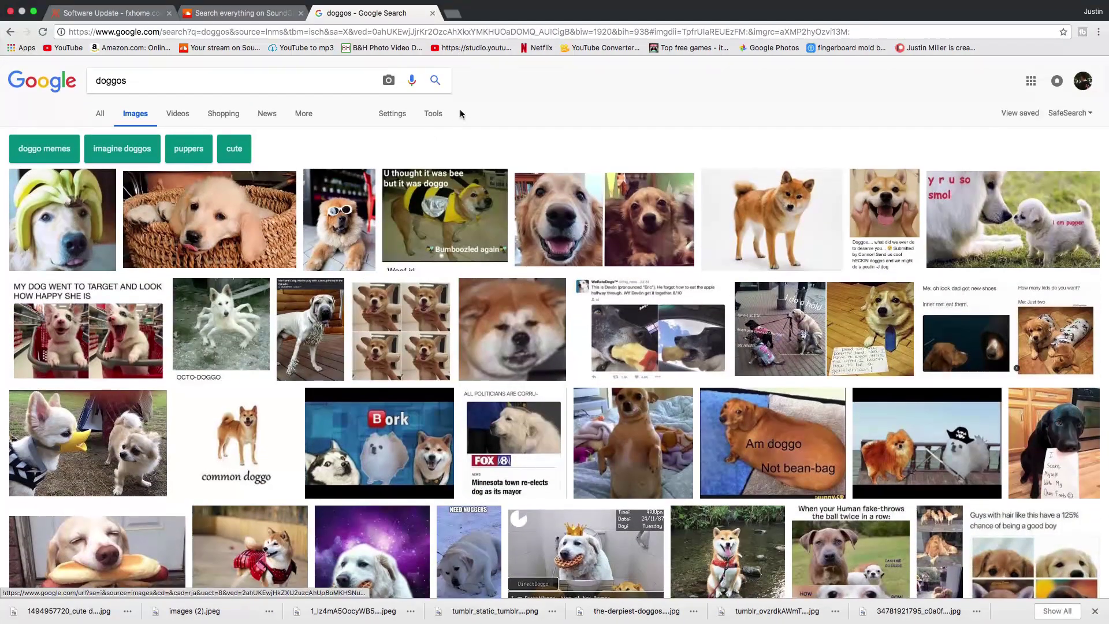
click(445, 114)
click(152, 137)
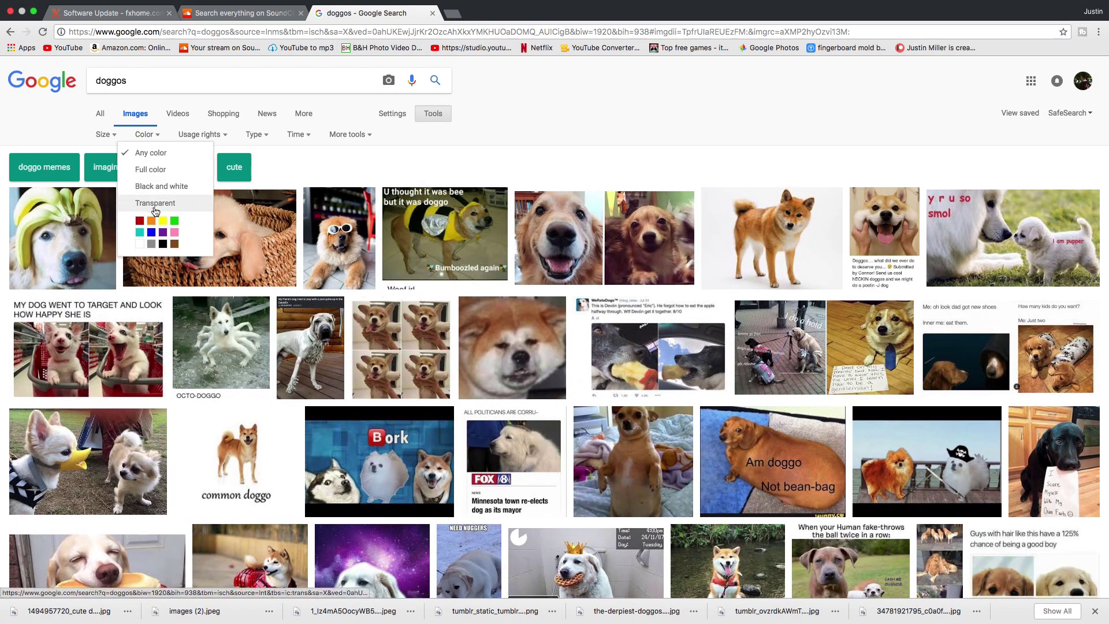
click(156, 204)
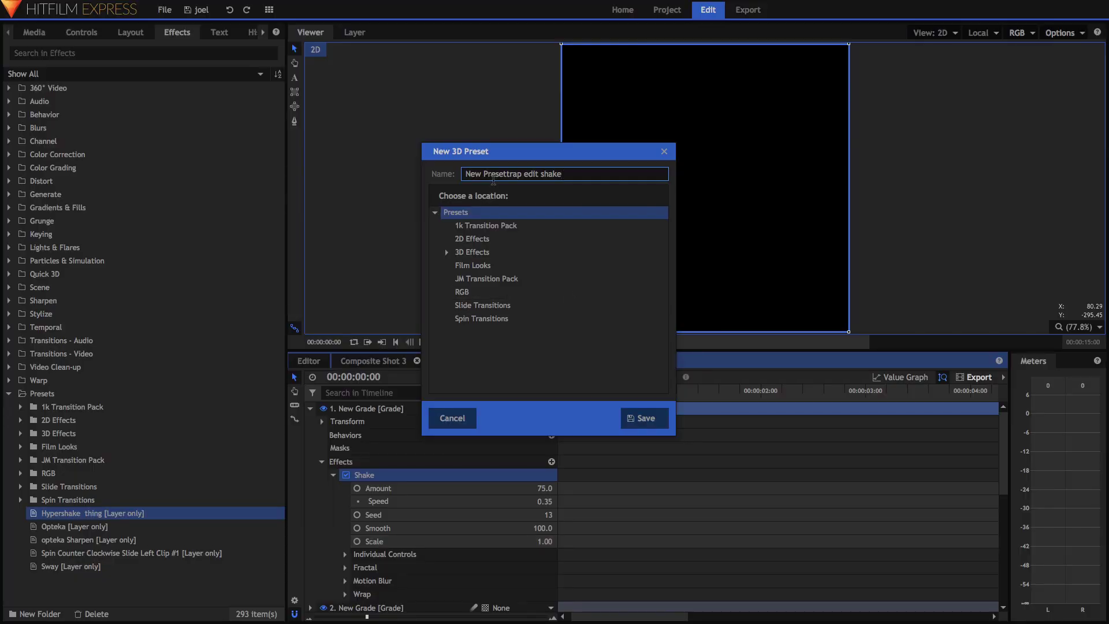
Save the Shake effect as a preset named "trap edit shake" in the Presets folder and collapse grade layer 1
key(Return)
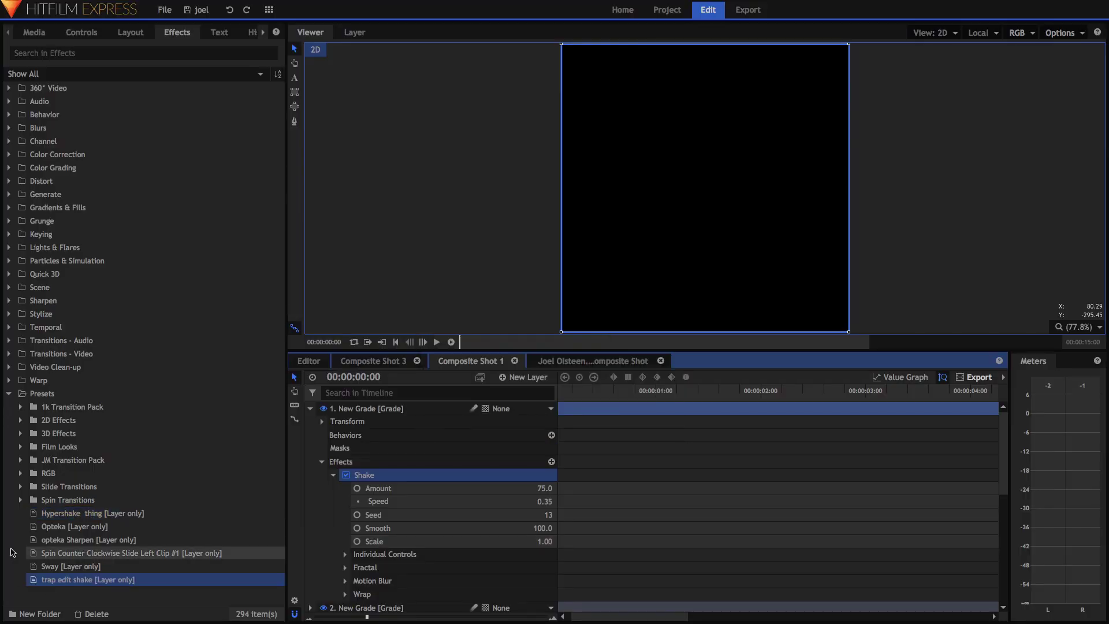
click(310, 408)
Scrub Composite Shot 1 back to its beginning and preview the edit from there
click(662, 390)
drag(662, 389, 554, 400)
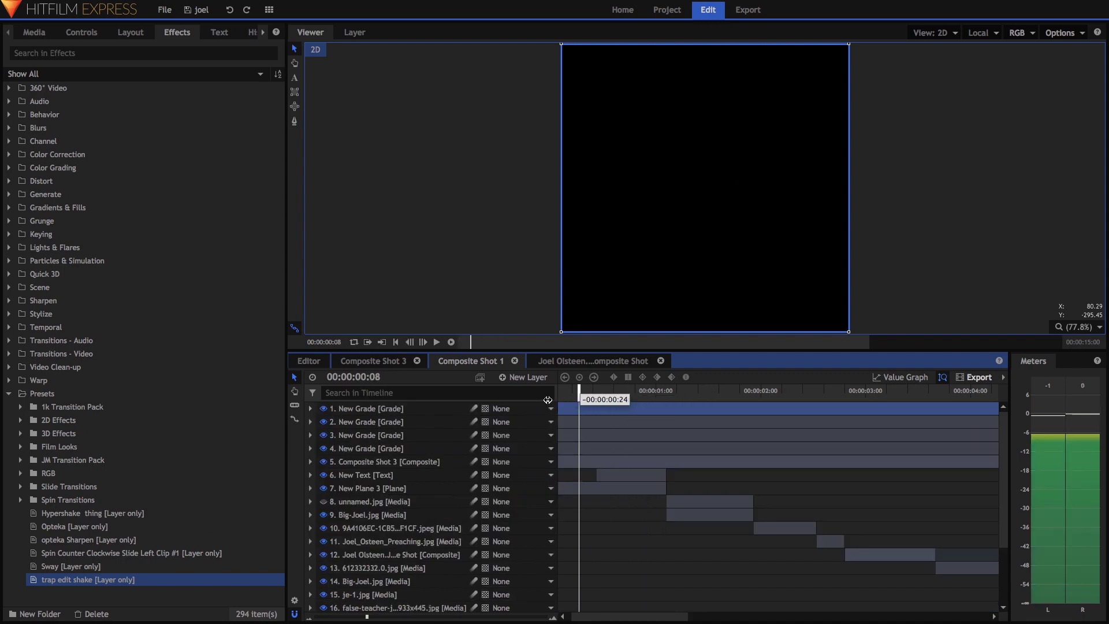
drag(481, 397, 487, 391)
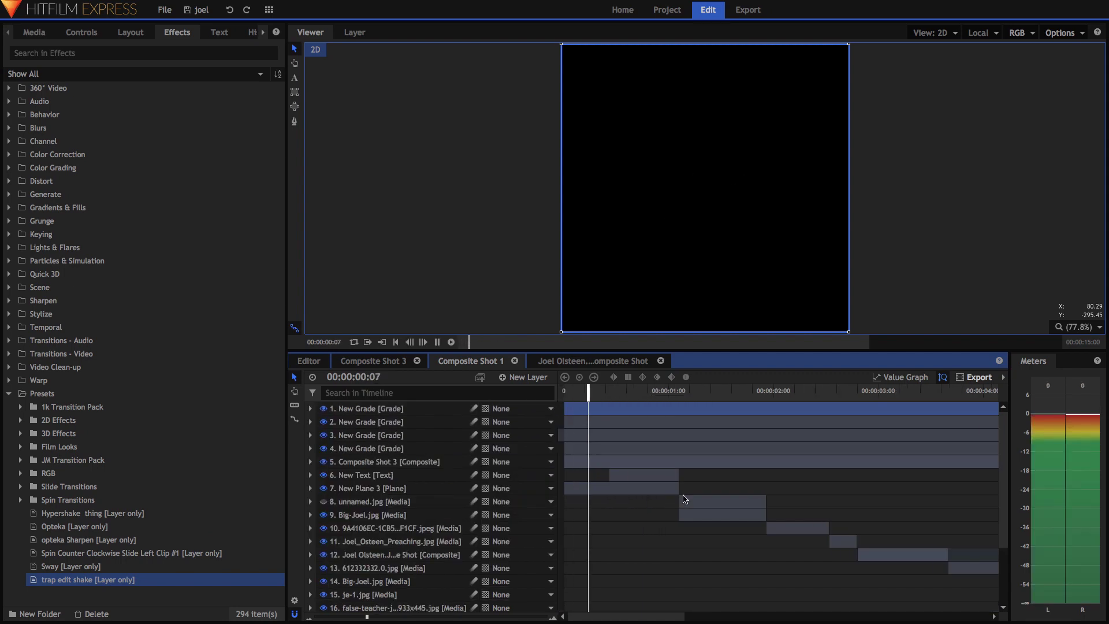